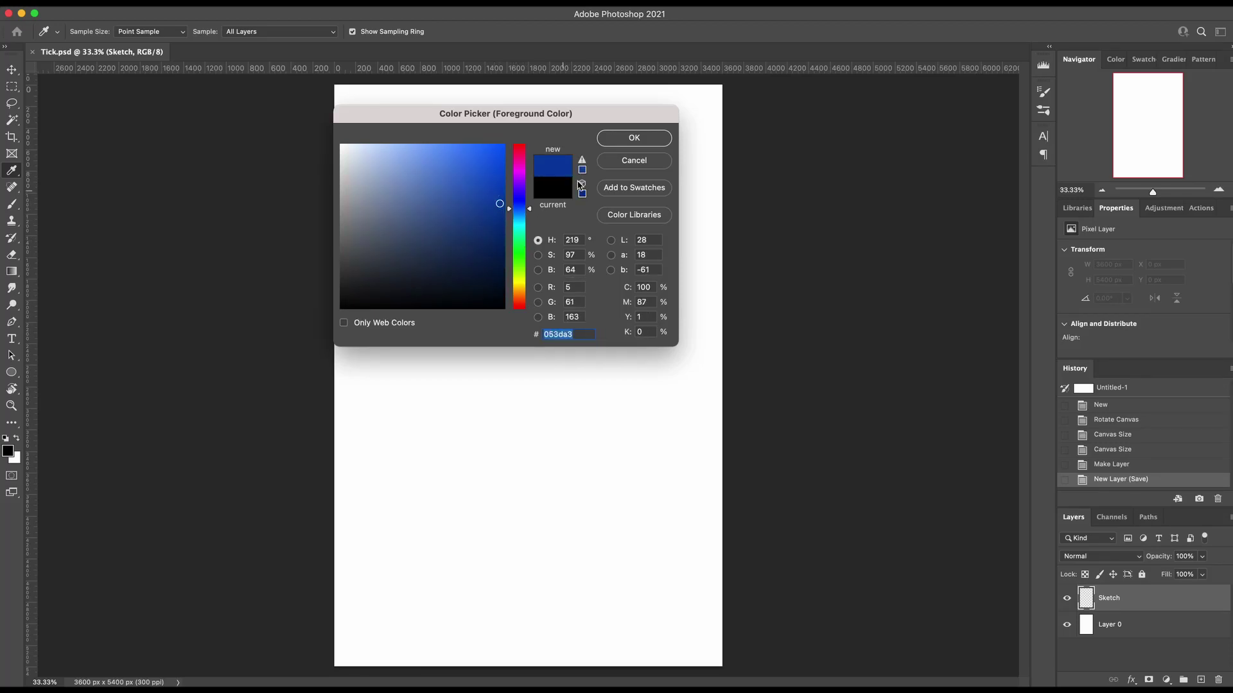
# Step: Set the foreground colour to blue 154cb2 and activate the Brush tool
pyautogui.click(485, 194)
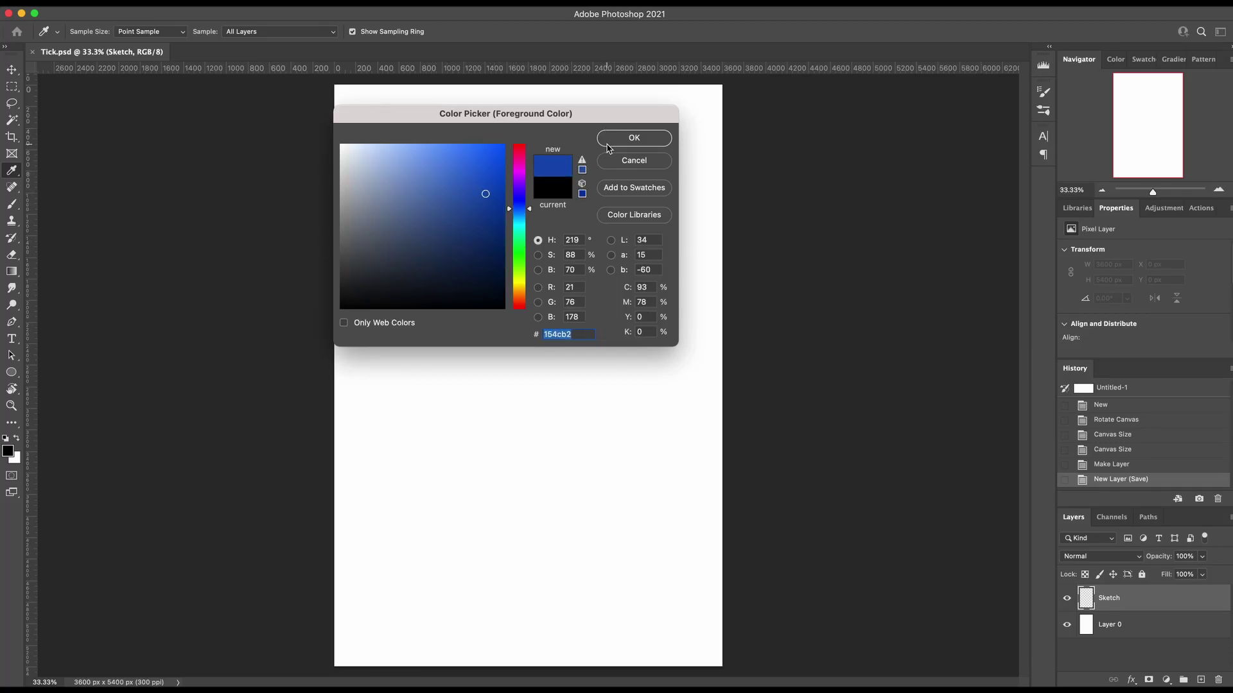
pyautogui.click(607, 143)
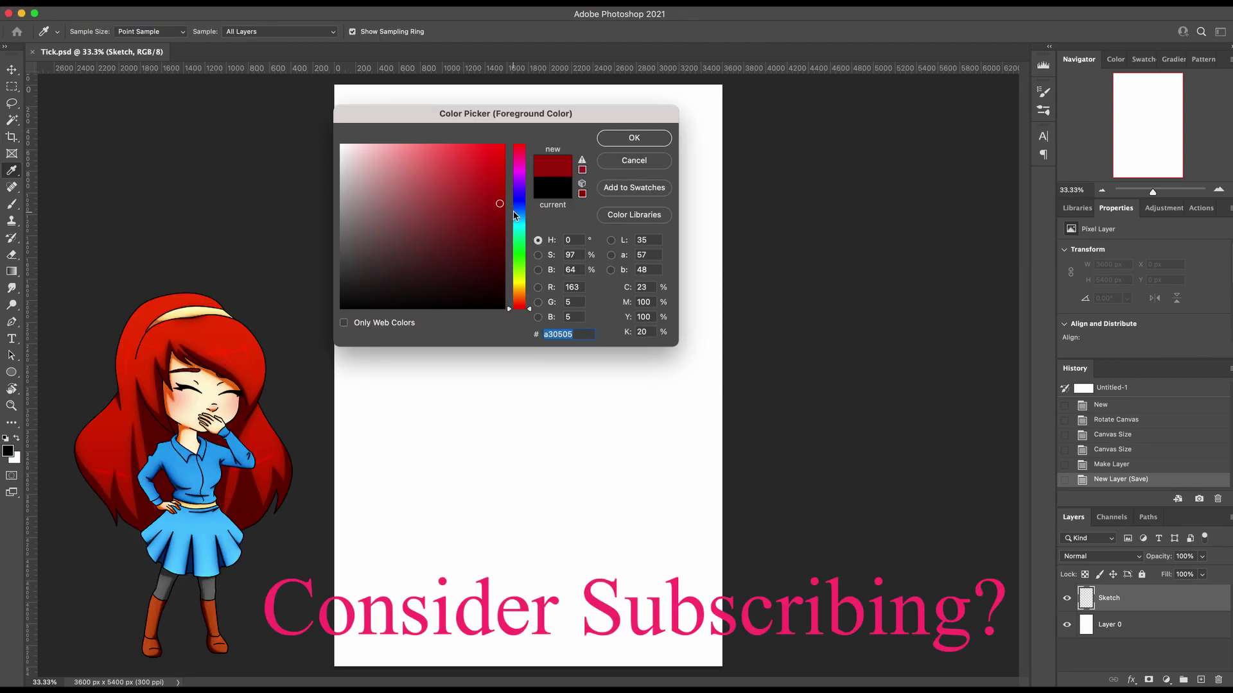
pyautogui.click(520, 213)
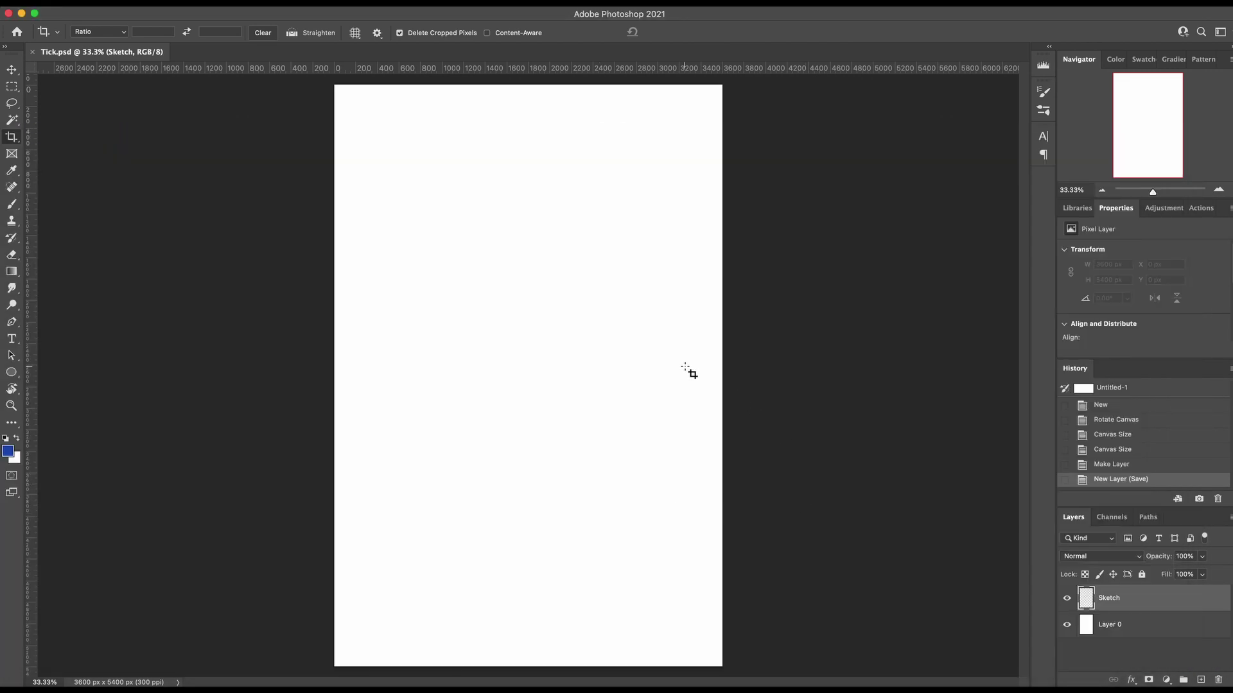
pyautogui.press('b')
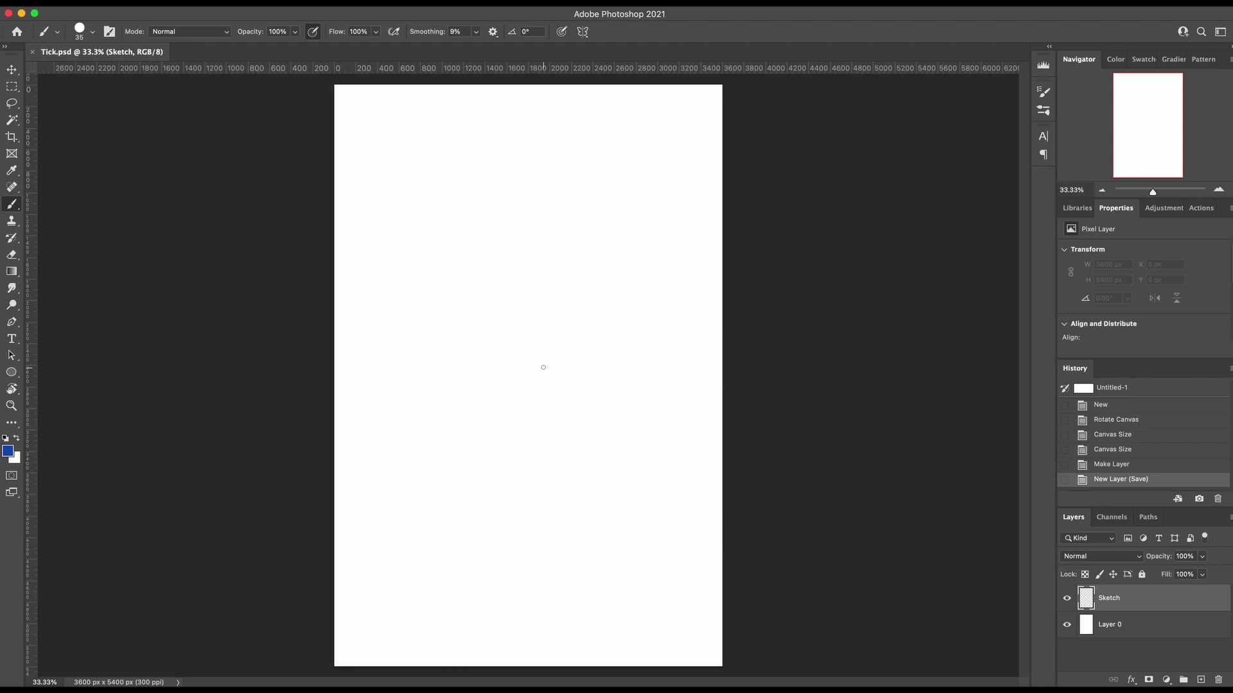
# Step: Set the foreground colour to a crimson red and reduce the brush size to 25
pyautogui.click(7, 451)
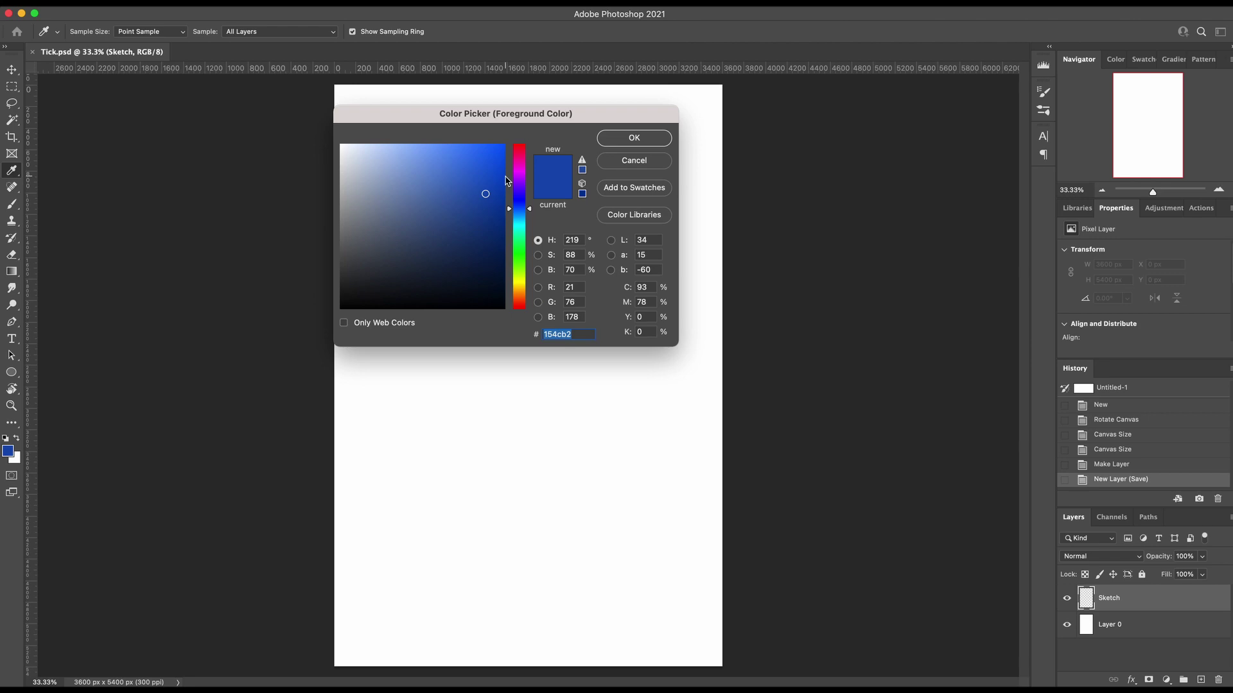
pyautogui.click(519, 156)
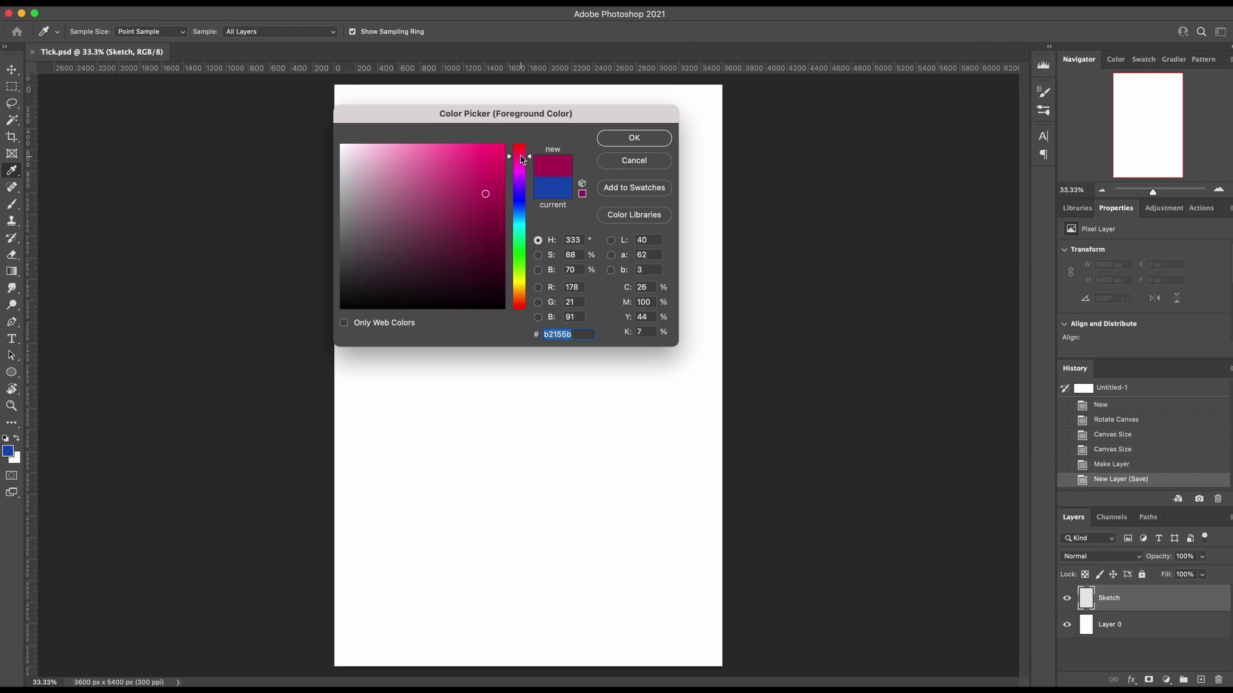
pyautogui.moveTo(524, 160); pyautogui.dragTo(523, 150)
pyautogui.press('Return')
pyautogui.press('b')
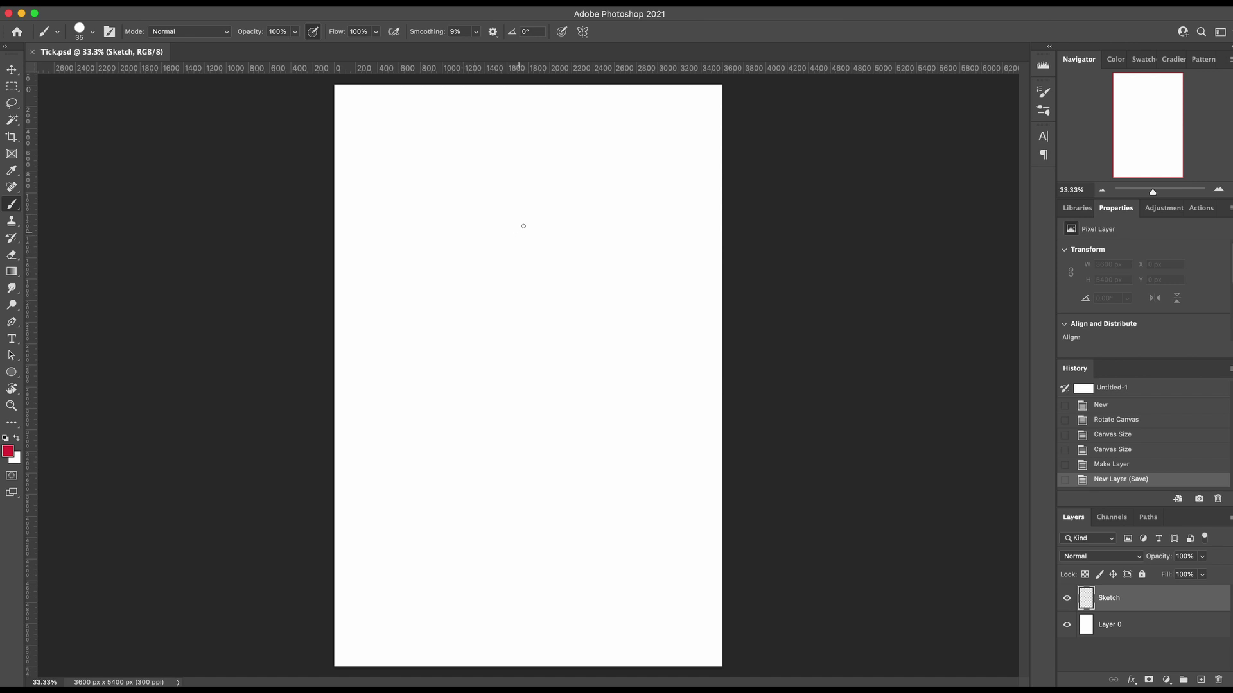
pyautogui.press('[')
# Step: Sketch a head circle with a curved vertical centre line in the upper part of the Sketch layer
pyautogui.moveTo(552, 168)
pyautogui.mouseDown()
pyautogui.moveTo(482, 201)
pyautogui.moveTo(573, 195)
pyautogui.moveTo(534, 178)
pyautogui.moveTo(518, 251)
pyautogui.mouseUp()
pyautogui.hotkey('ctrl', 'z')
pyautogui.hotkey('ctrl', 'z')
pyautogui.moveTo(522, 207); pyautogui.dragTo(518, 263)
pyautogui.moveTo(521, 216); pyautogui.dragTo(520, 287)
pyautogui.moveTo(529, 188); pyautogui.dragTo(518, 269)
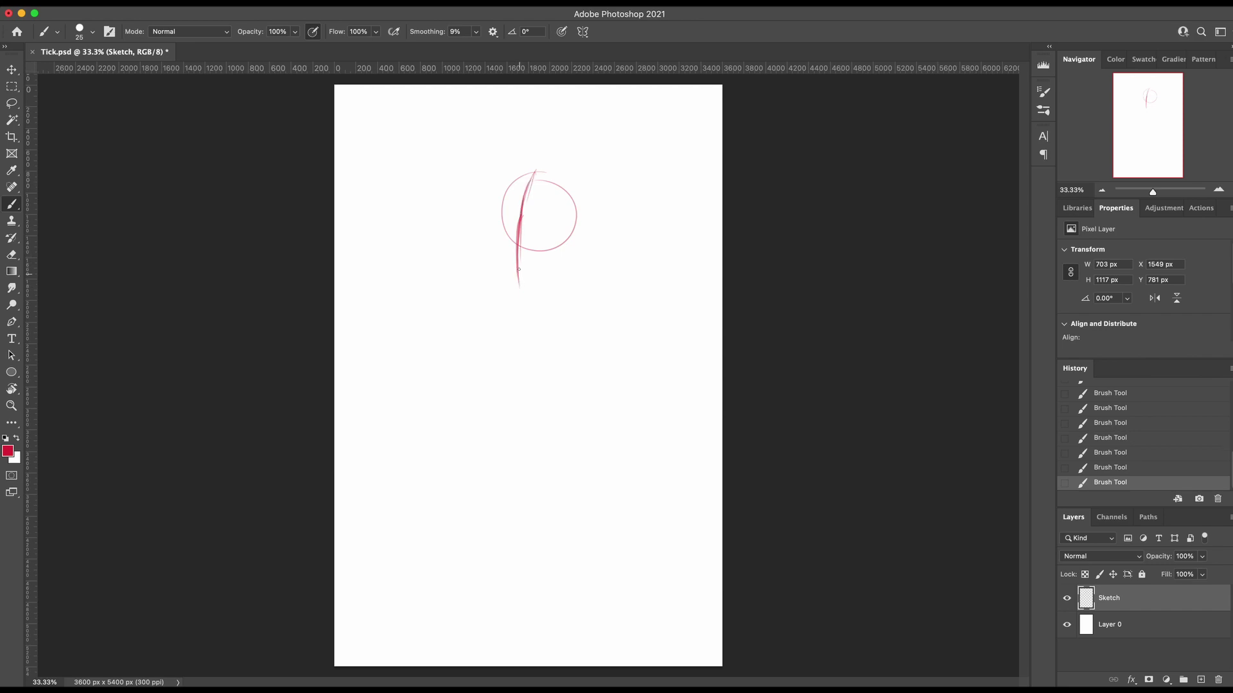
# Step: Fade the head's centre line with the Eraser and redraw it as a gentler curve
pyautogui.press('e')
pyautogui.moveTo(533, 185); pyautogui.dragTo(515, 280)
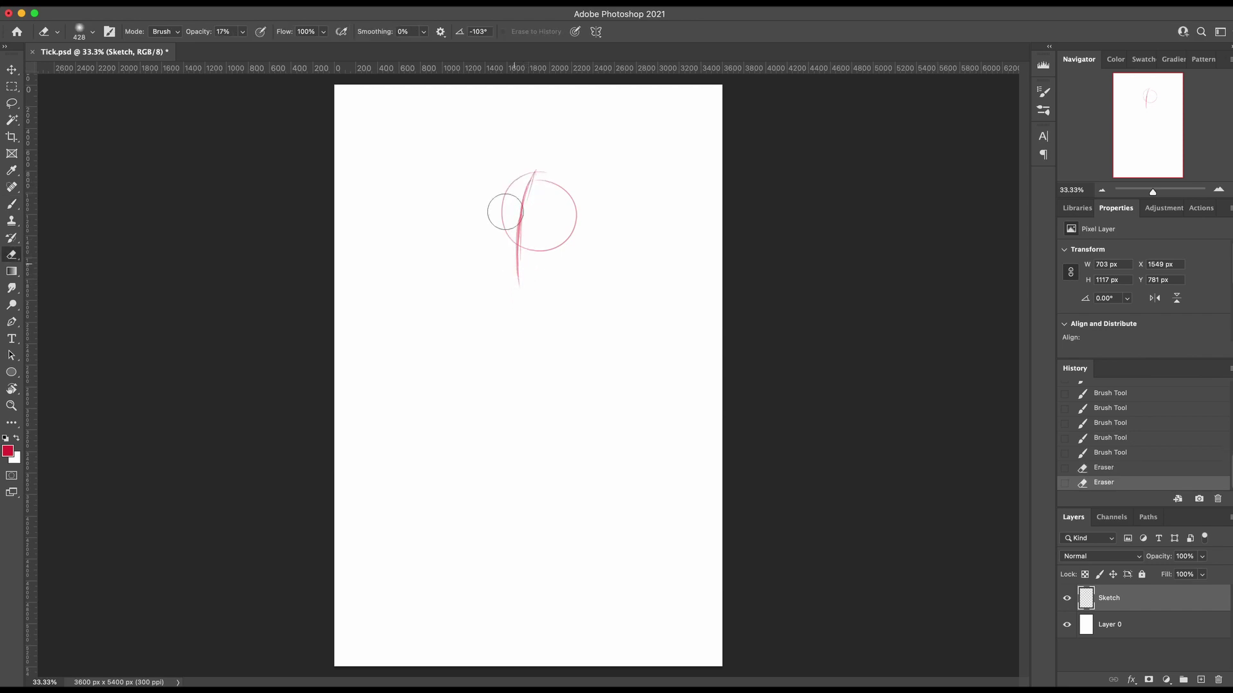
pyautogui.click(242, 32)
pyautogui.moveTo(536, 192); pyautogui.dragTo(518, 270)
pyautogui.press('b')
pyautogui.moveTo(534, 173); pyautogui.dragTo(525, 225)
pyautogui.moveTo(530, 189); pyautogui.dragTo(526, 261)
# Step: Clear everything drawn on the Sketch layer and remove the selection
pyautogui.press('super+a')
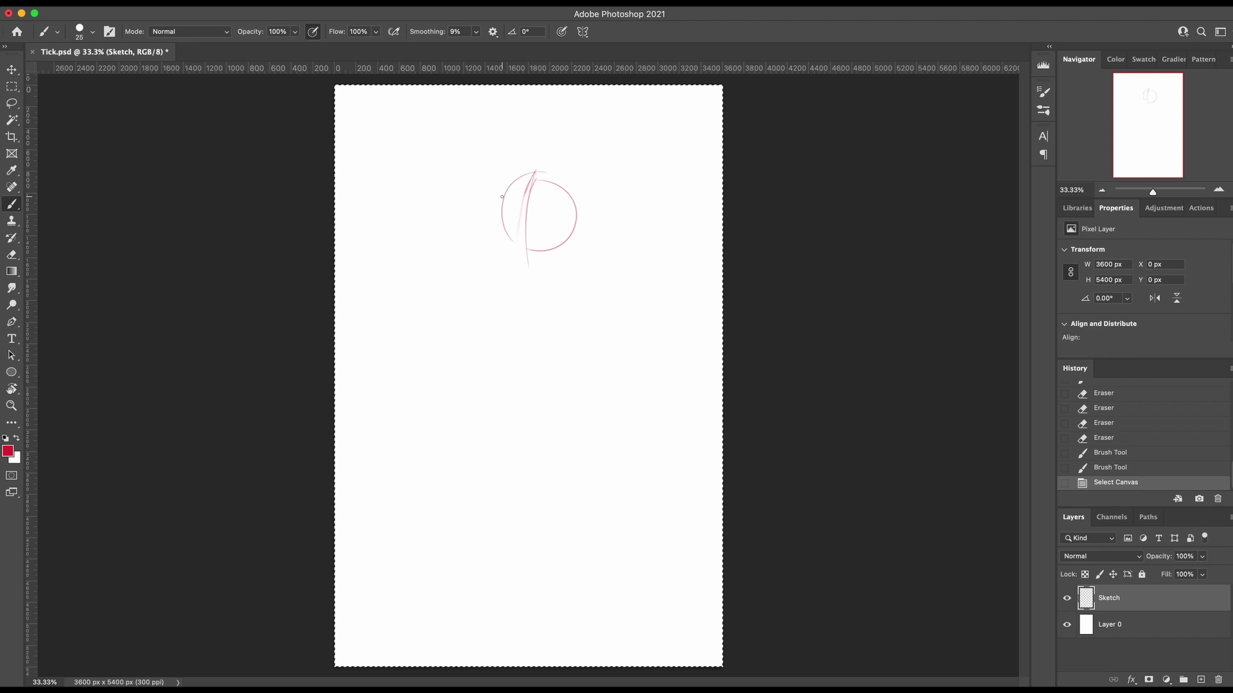
pyautogui.press('Delete')
pyautogui.press('super+d')
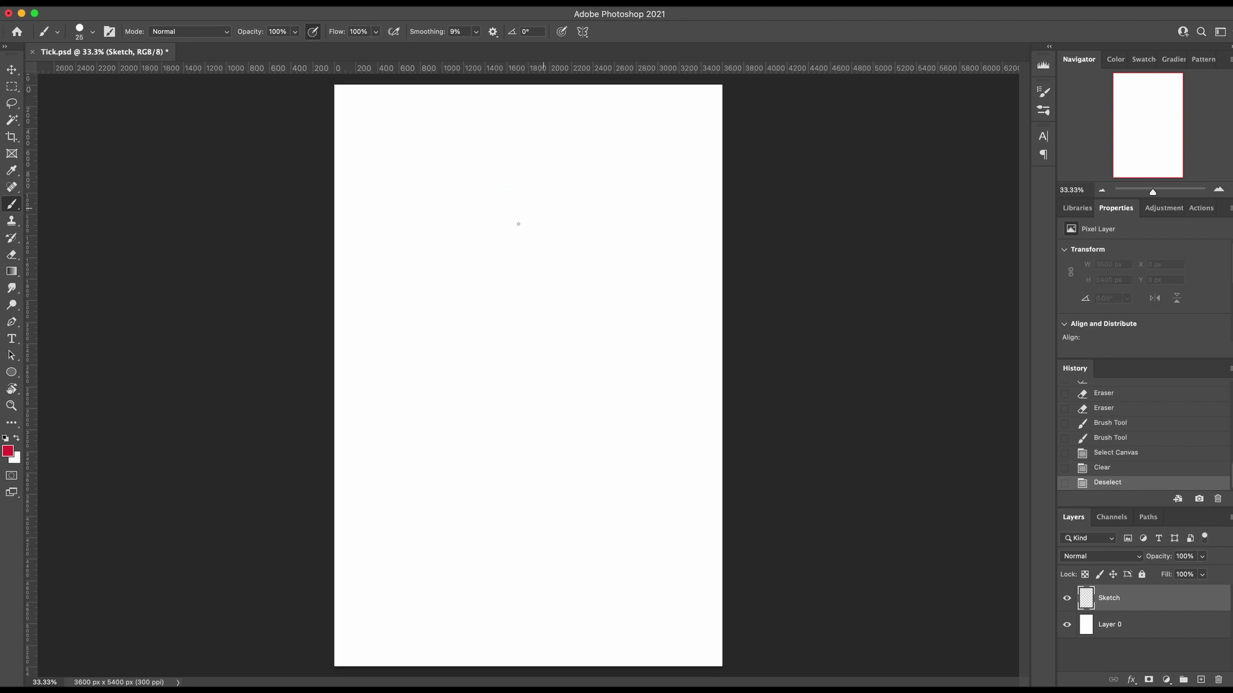
# Step: Sketch a rounded cranium about 840 px wide and 780 px tall, with a curved centre line extending down to the chin
pyautogui.moveTo(538, 201)
pyautogui.mouseDown()
pyautogui.moveTo(519, 185)
pyautogui.moveTo(563, 217)
pyautogui.mouseUp()
pyautogui.press('super+z')
pyautogui.press('super+z')
pyautogui.press('super+z')
pyautogui.press('super+z')
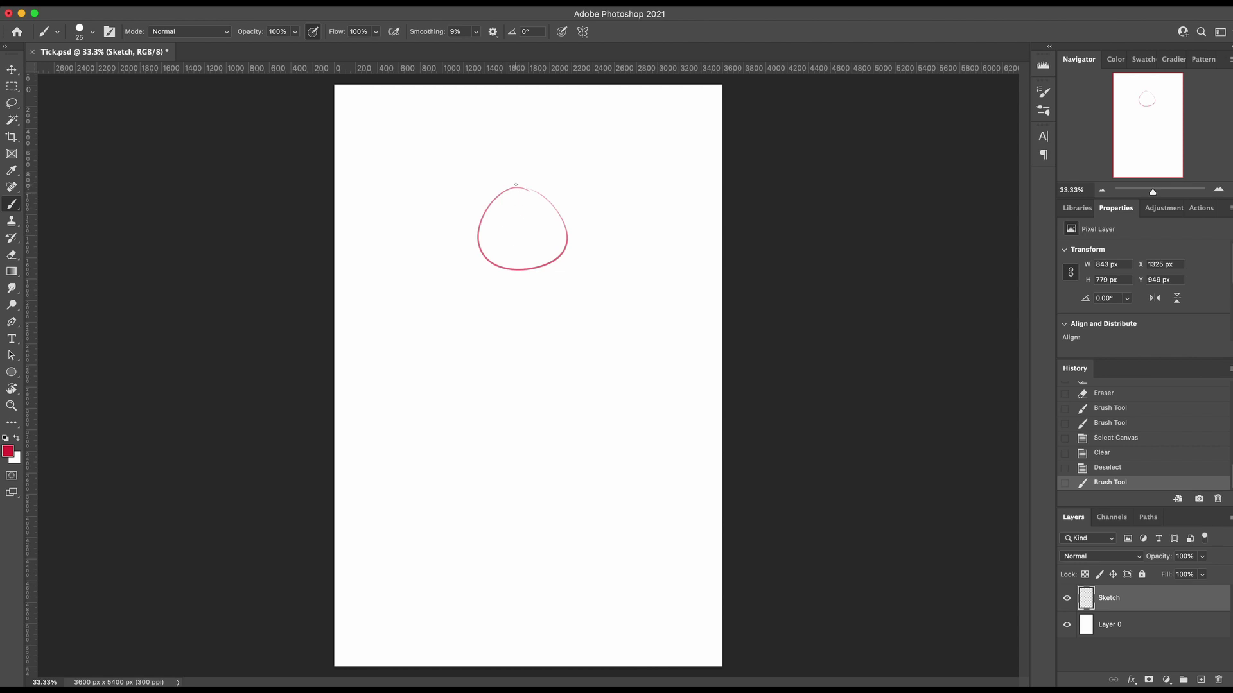
pyautogui.moveTo(516, 185); pyautogui.dragTo(503, 324)
pyautogui.moveTo(497, 275); pyautogui.dragTo(502, 320)
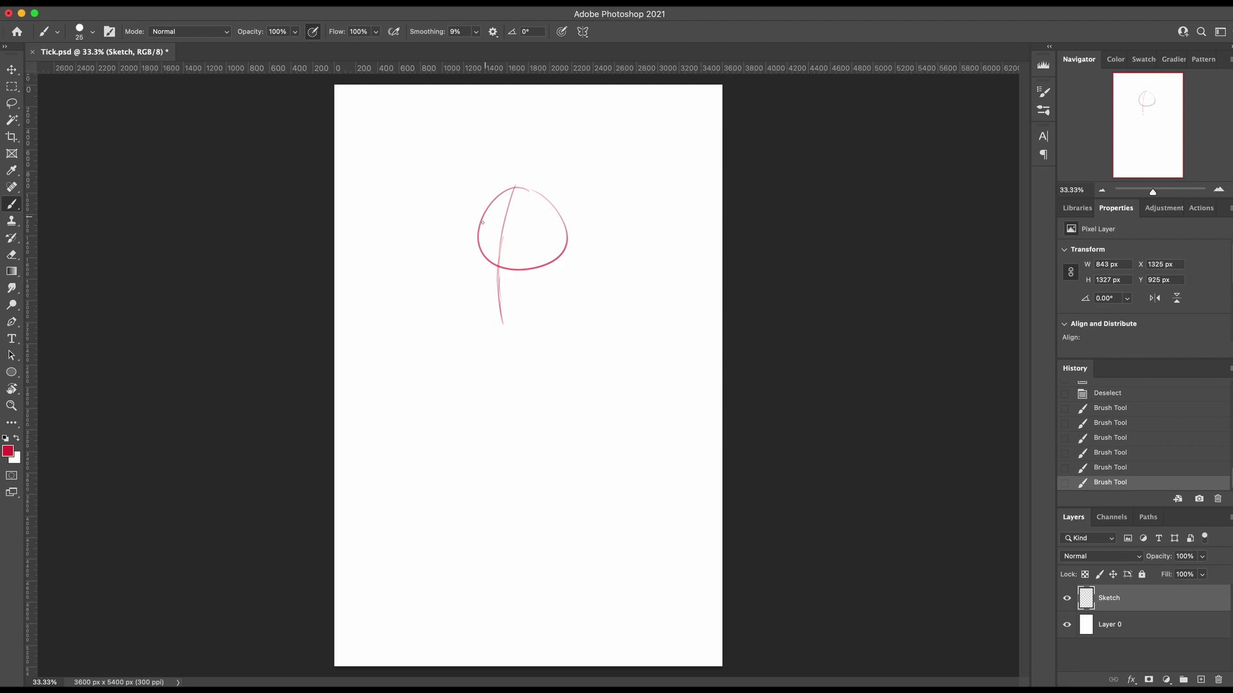
# Step: Sketch the sides of the face, the jaw and the mouth line below the cranium, and erase stray marks
pyautogui.moveTo(479, 245); pyautogui.dragTo(477, 269)
pyautogui.moveTo(478, 263)
pyautogui.mouseDown()
pyautogui.moveTo(471, 318)
pyautogui.moveTo(510, 327)
pyautogui.moveTo(529, 305)
pyautogui.mouseUp()
pyautogui.moveTo(572, 244)
pyautogui.mouseDown()
pyautogui.moveTo(552, 318)
pyautogui.moveTo(557, 307)
pyautogui.moveTo(499, 328)
pyautogui.moveTo(530, 323)
pyautogui.mouseUp()
pyautogui.moveTo(566, 248); pyautogui.dragTo(563, 291)
pyautogui.moveTo(563, 291)
pyautogui.mouseDown()
pyautogui.moveTo(528, 325)
pyautogui.moveTo(580, 265)
pyautogui.mouseUp()
pyautogui.press('w')
pyautogui.click(544, 309)
pyautogui.press('super+d')
pyautogui.press('e')
pyautogui.press('b')
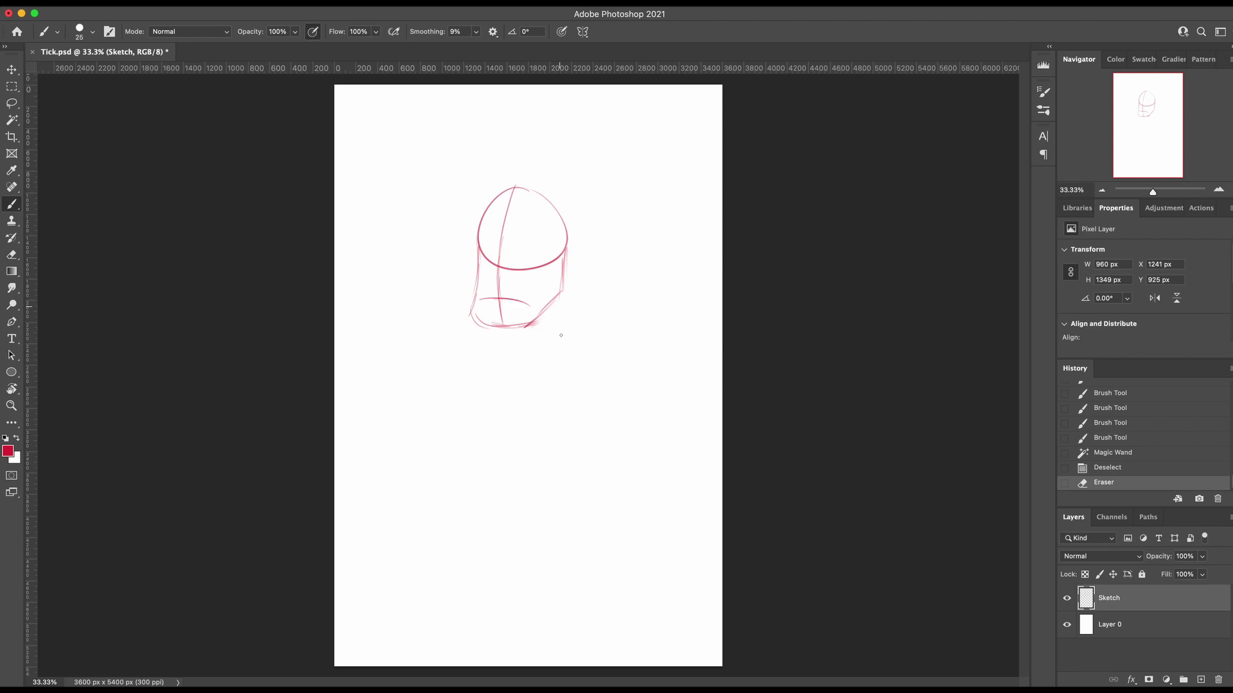
# Step: Sketch the neck below the jaw and a wide, flat ellipse as the shoulder guide
pyautogui.moveTo(562, 290); pyautogui.dragTo(567, 330)
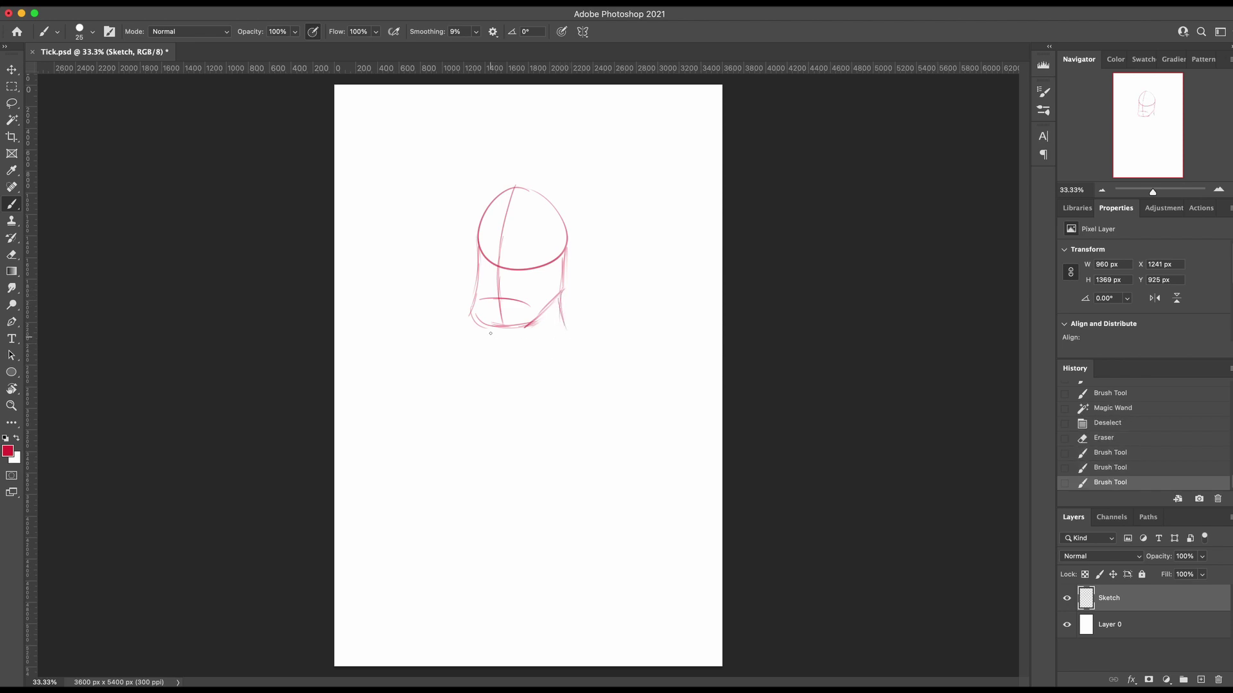
pyautogui.moveTo(489, 333)
pyautogui.mouseDown()
pyautogui.moveTo(486, 289)
pyautogui.moveTo(530, 316)
pyautogui.moveTo(496, 336)
pyautogui.moveTo(528, 347)
pyautogui.moveTo(571, 332)
pyautogui.moveTo(603, 368)
pyautogui.moveTo(414, 364)
pyautogui.mouseUp()
pyautogui.press('super+z')
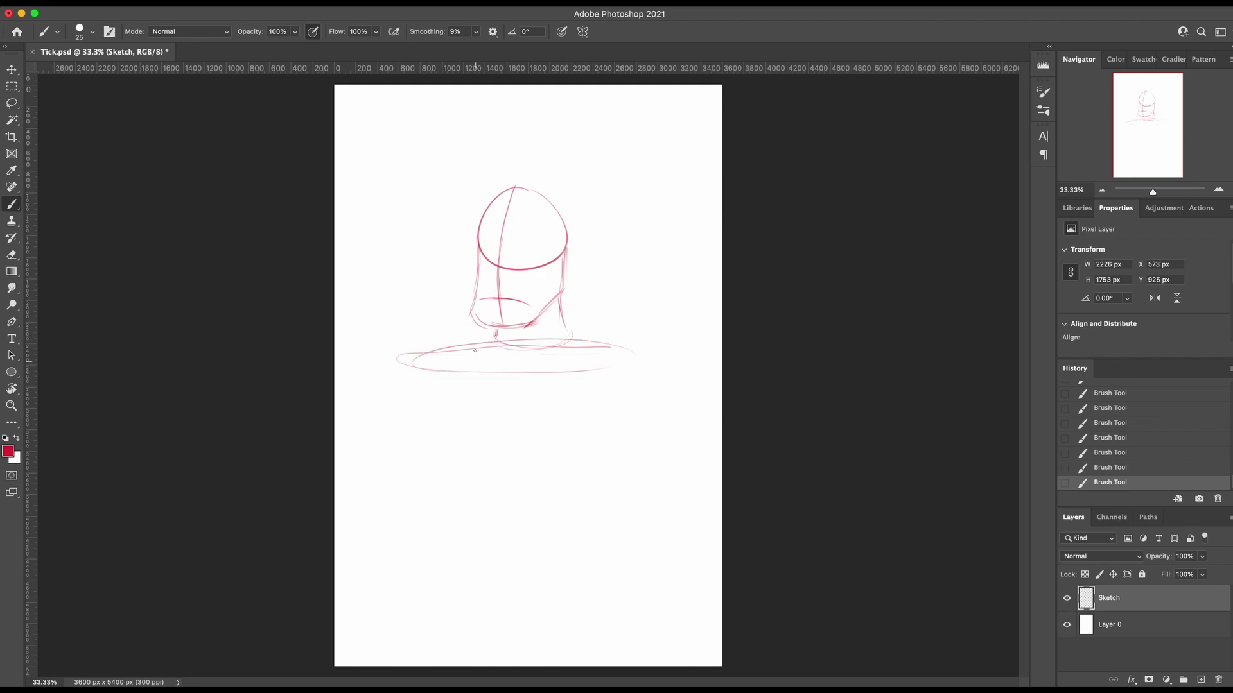
# Step: Draw circles for both shoulder joints and connect them to the neck with trapezius curves
pyautogui.moveTo(454, 329)
pyautogui.mouseDown()
pyautogui.moveTo(430, 348)
pyautogui.moveTo(443, 339)
pyautogui.mouseUp()
pyautogui.hotkey('ctrl', 'z')
pyautogui.moveTo(622, 331)
pyautogui.mouseDown()
pyautogui.moveTo(604, 350)
pyautogui.moveTo(634, 339)
pyautogui.mouseUp()
pyautogui.moveTo(448, 331)
pyautogui.mouseDown()
pyautogui.moveTo(500, 340)
pyautogui.moveTo(390, 322)
pyautogui.moveTo(449, 339)
pyautogui.mouseUp()
pyautogui.press('super+z')
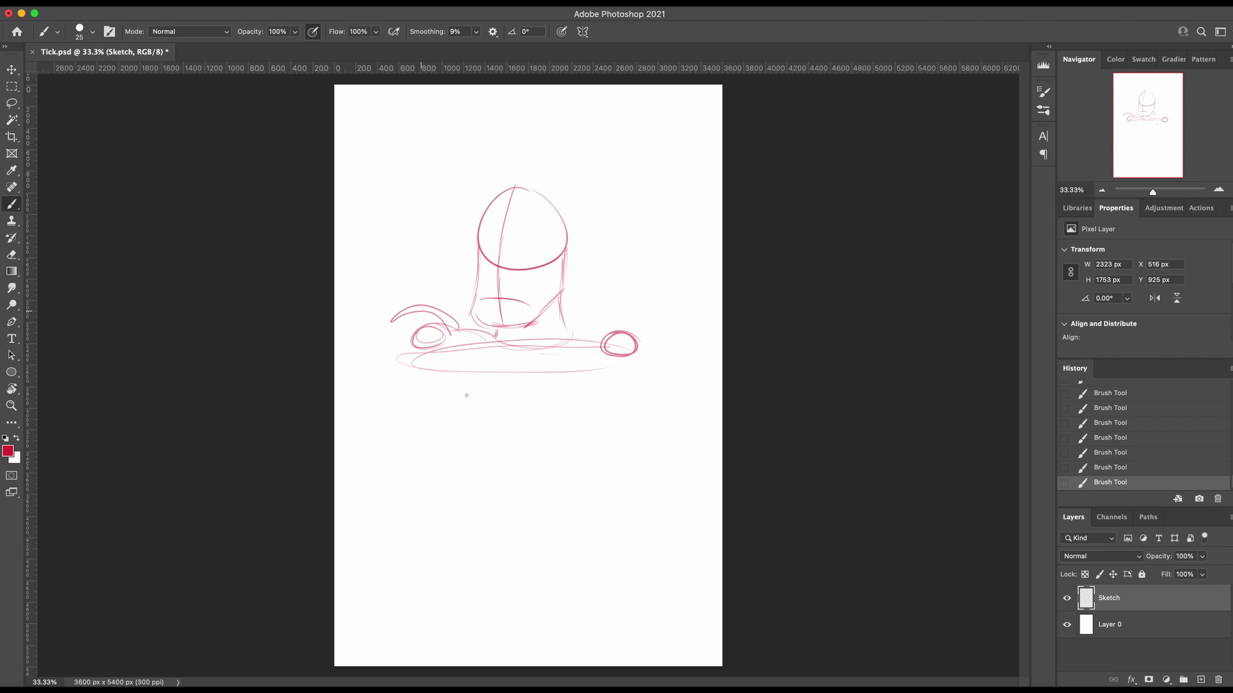
pyautogui.hotkey('ctrl', 'z')
pyautogui.moveTo(576, 335)
pyautogui.mouseDown()
pyautogui.moveTo(604, 333)
pyautogui.moveTo(578, 335)
pyautogui.mouseUp()
# Step: Sketch the torso's left side, a curved centre line down the body and a pelvis line at its base
pyautogui.moveTo(419, 430); pyautogui.dragTo(442, 488)
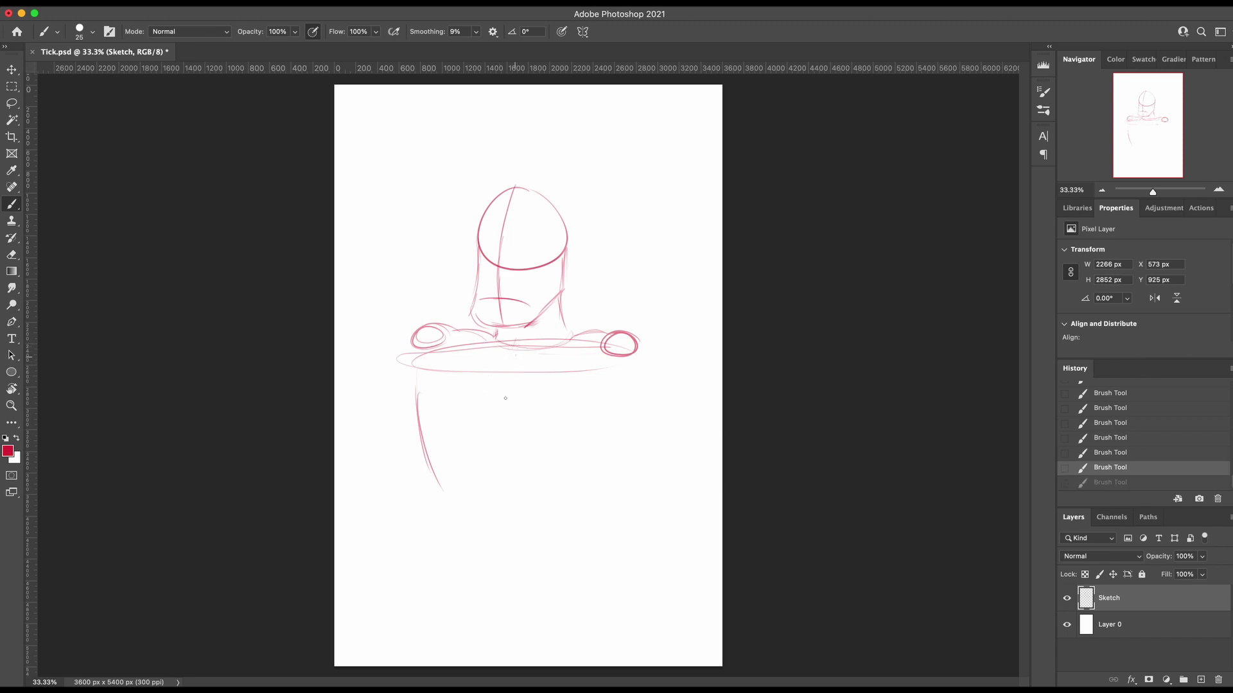
pyautogui.moveTo(518, 354); pyautogui.dragTo(496, 493)
pyautogui.moveTo(504, 429); pyautogui.dragTo(502, 518)
pyautogui.moveTo(495, 469)
pyautogui.mouseDown()
pyautogui.moveTo(511, 573)
pyautogui.moveTo(557, 575)
pyautogui.mouseUp()
pyautogui.moveTo(479, 584); pyautogui.dragTo(556, 571)
# Step: Scale the whole sketch down to about 73.8% and reposition it in the upper part of the canvas
pyautogui.hotkey('ctrl', 't')
pyautogui.moveTo(513, 450)
pyautogui.mouseDown()
pyautogui.moveTo(514, 413)
pyautogui.moveTo(531, 412)
pyautogui.mouseUp()
pyautogui.moveTo(640, 529)
pyautogui.mouseDown()
pyautogui.moveTo(613, 459)
pyautogui.moveTo(626, 465)
pyautogui.mouseUp()
pyautogui.press('super+z')
pyautogui.moveTo(641, 528)
pyautogui.mouseDown()
pyautogui.moveTo(568, 407)
pyautogui.moveTo(608, 465)
pyautogui.moveTo(610, 454)
pyautogui.mouseUp()
pyautogui.moveTo(569, 411); pyautogui.dragTo(569, 408)
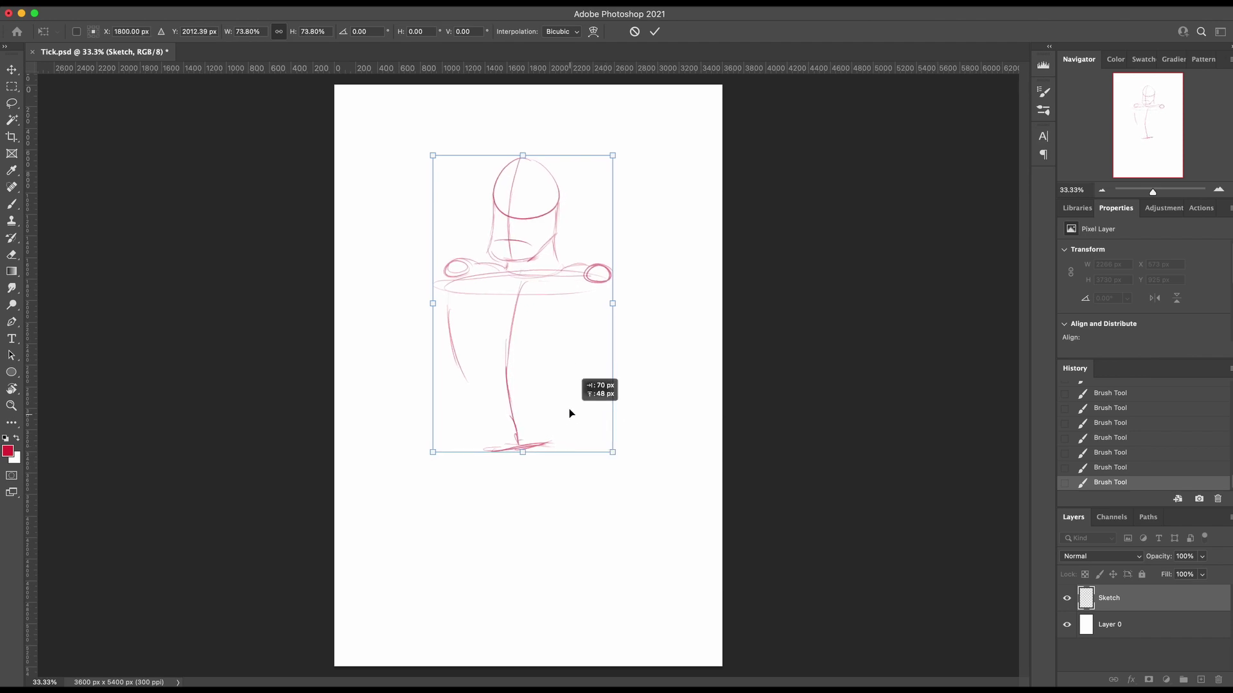
pyautogui.press('Return')
# Step: Sketch both tapering torso sides, the waistband, the pelvis outline and the first hip joint
pyautogui.moveTo(612, 310); pyautogui.dragTo(571, 366)
pyautogui.moveTo(613, 307)
pyautogui.mouseDown()
pyautogui.moveTo(552, 391)
pyautogui.moveTo(551, 419)
pyautogui.moveTo(537, 427)
pyautogui.moveTo(549, 429)
pyautogui.moveTo(487, 434)
pyautogui.mouseUp()
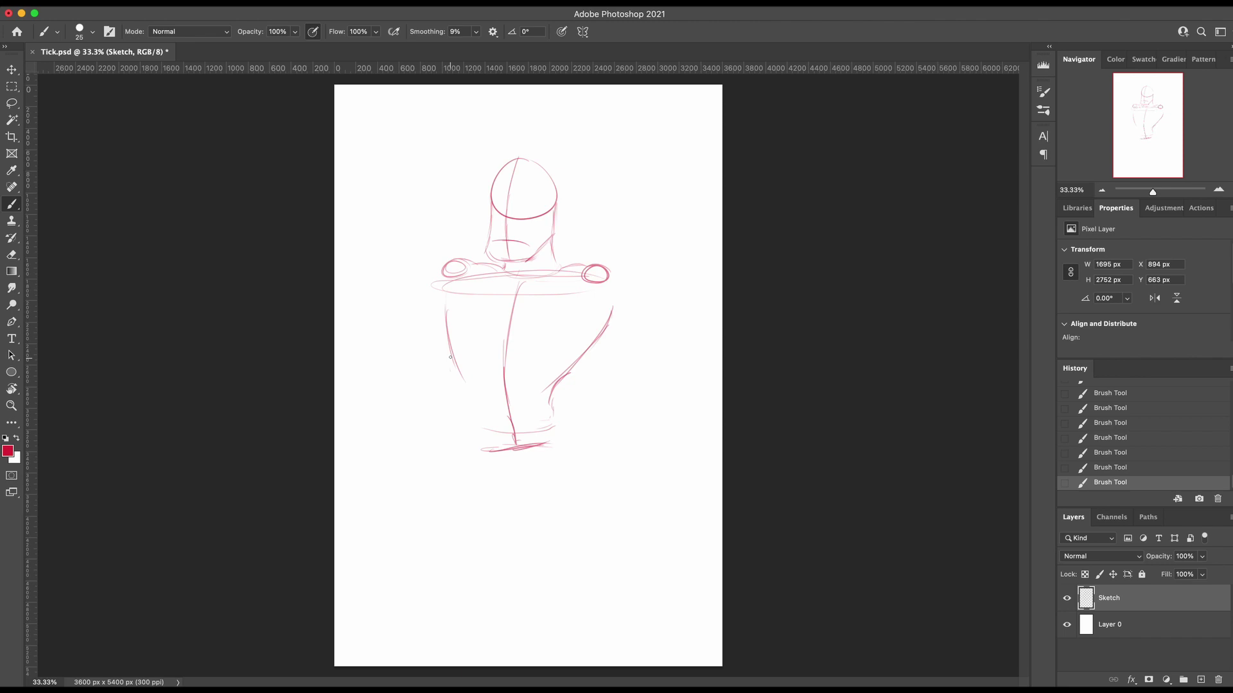
pyautogui.moveTo(456, 368)
pyautogui.mouseDown()
pyautogui.moveTo(468, 418)
pyautogui.moveTo(518, 435)
pyautogui.moveTo(545, 428)
pyautogui.moveTo(476, 434)
pyautogui.mouseUp()
pyautogui.moveTo(551, 404); pyautogui.dragTo(556, 424)
pyautogui.moveTo(557, 428)
pyautogui.mouseDown()
pyautogui.moveTo(477, 437)
pyautogui.moveTo(470, 459)
pyautogui.moveTo(466, 444)
pyautogui.moveTo(510, 485)
pyautogui.moveTo(499, 483)
pyautogui.moveTo(556, 450)
pyautogui.mouseUp()
pyautogui.moveTo(557, 425); pyautogui.dragTo(561, 453)
pyautogui.moveTo(466, 423); pyautogui.dragTo(469, 451)
pyautogui.moveTo(472, 464); pyautogui.dragTo(470, 474)
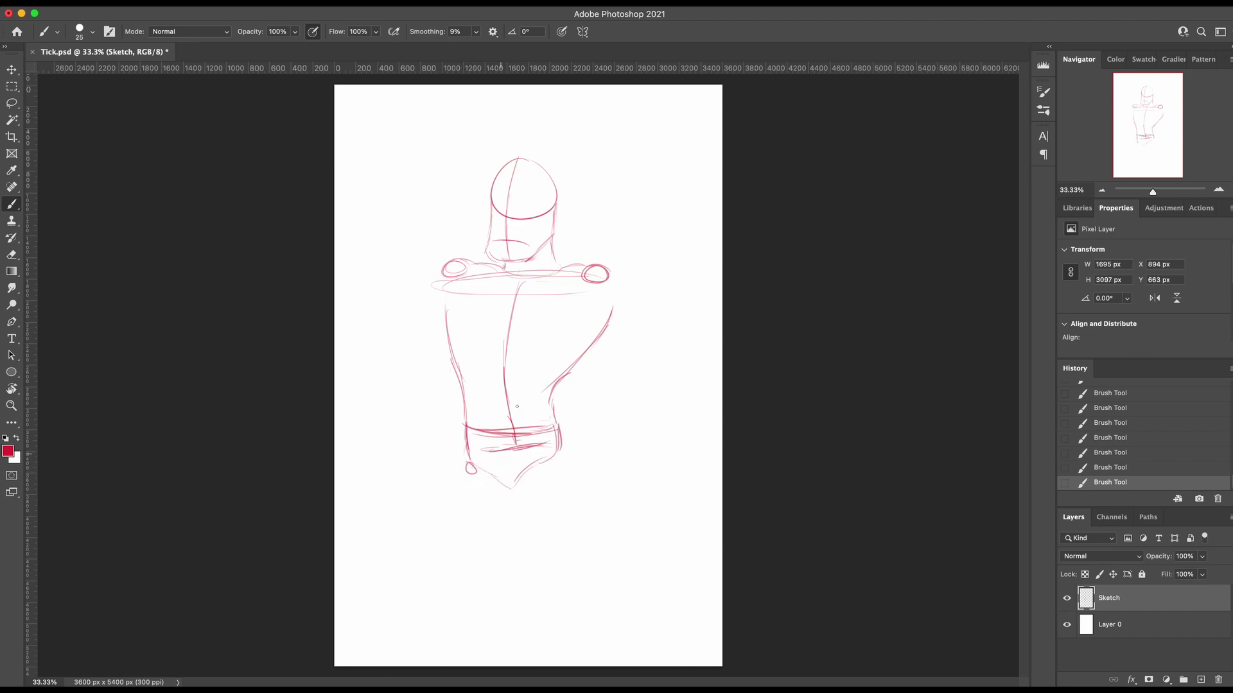
# Step: Hide the rulers and enlarge the whole figure sketch slightly with Free Transform
pyautogui.hotkey('ctrl', 'r')
pyautogui.hotkey('ctrl', 't')
pyautogui.moveTo(599, 479); pyautogui.dragTo(627, 529)
pyautogui.press('Return')
# Step: Redraw the left hip joint and sketch long guide lines for both thighs down from the hips
pyautogui.moveTo(473, 505); pyautogui.dragTo(470, 502)
pyautogui.moveTo(468, 476); pyautogui.dragTo(468, 590)
pyautogui.moveTo(469, 511); pyautogui.dragTo(458, 615)
pyautogui.moveTo(565, 490); pyautogui.dragTo(603, 588)
pyautogui.moveTo(568, 492); pyautogui.dragTo(614, 636)
# Step: Lasso the hips and legs, move them up closer to the waist and deselect
pyautogui.press('l')
pyautogui.moveTo(443, 449)
pyautogui.mouseDown()
pyautogui.moveTo(418, 649)
pyautogui.moveTo(454, 463)
pyautogui.moveTo(443, 450)
pyautogui.mouseUp()
pyautogui.hotkey('ctrl', 't')
pyautogui.moveTo(564, 503); pyautogui.dragTo(564, 481)
pyautogui.press('Return')
pyautogui.hotkey('ctrl', 'd')
# Step: Sketch the guide lines of the raised left arm from the shoulder joint through an elbow circle to the hand
pyautogui.press('b')
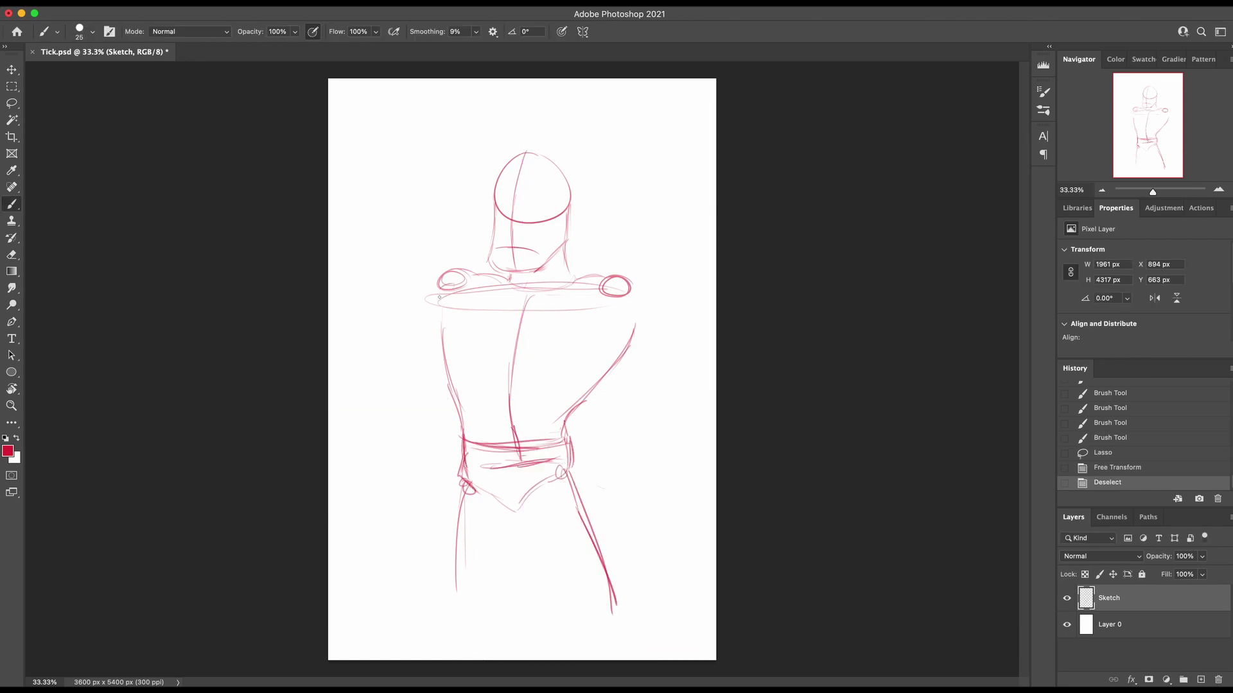
pyautogui.moveTo(439, 289); pyautogui.dragTo(450, 285)
pyautogui.moveTo(442, 287)
pyautogui.mouseDown()
pyautogui.moveTo(453, 290)
pyautogui.moveTo(437, 286)
pyautogui.mouseUp()
pyautogui.press('super+z')
pyautogui.press('super+z')
pyautogui.moveTo(418, 269); pyautogui.dragTo(438, 287)
pyautogui.moveTo(424, 280); pyautogui.dragTo(438, 288)
pyautogui.moveTo(429, 283)
pyautogui.mouseDown()
pyautogui.moveTo(438, 287)
pyautogui.moveTo(368, 181)
pyautogui.moveTo(459, 136)
pyautogui.moveTo(468, 151)
pyautogui.moveTo(453, 152)
pyautogui.moveTo(470, 134)
pyautogui.moveTo(489, 140)
pyautogui.mouseUp()
pyautogui.moveTo(469, 145); pyautogui.dragTo(494, 137)
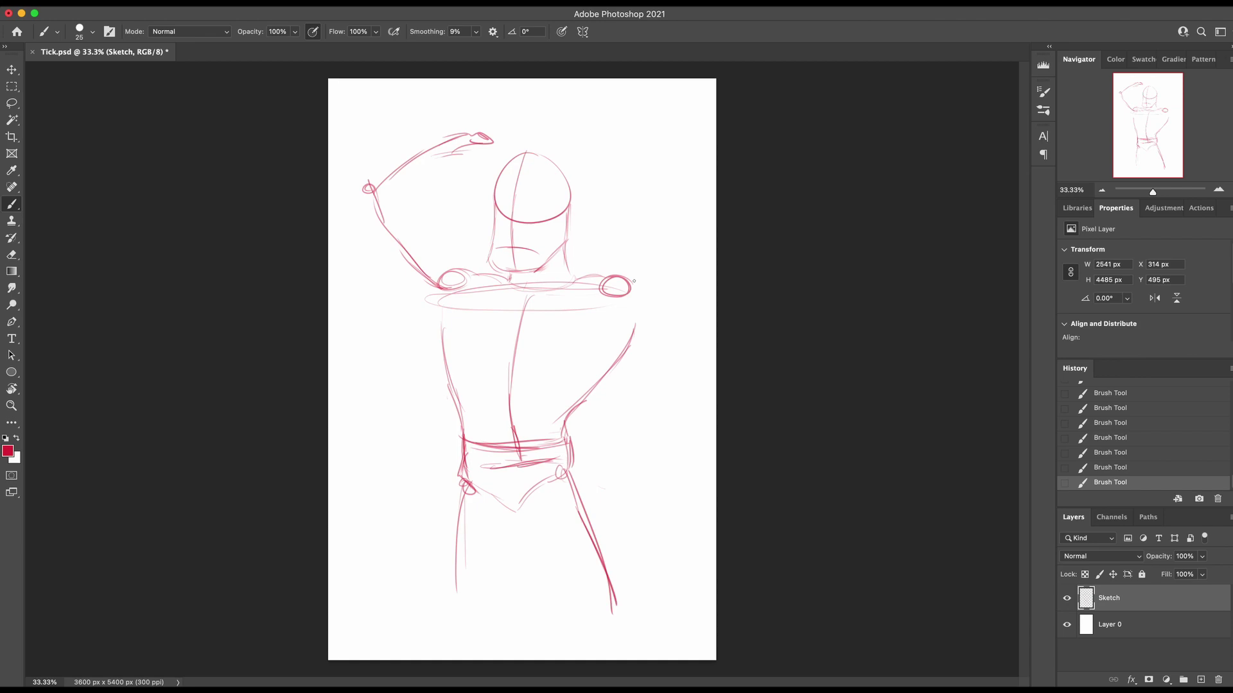
# Step: Sketch the raised right arm's guide lines with an elbow joint and erase the stray line beside the upper arm
pyautogui.moveTo(627, 291)
pyautogui.mouseDown()
pyautogui.moveTo(704, 242)
pyautogui.moveTo(691, 219)
pyautogui.mouseUp()
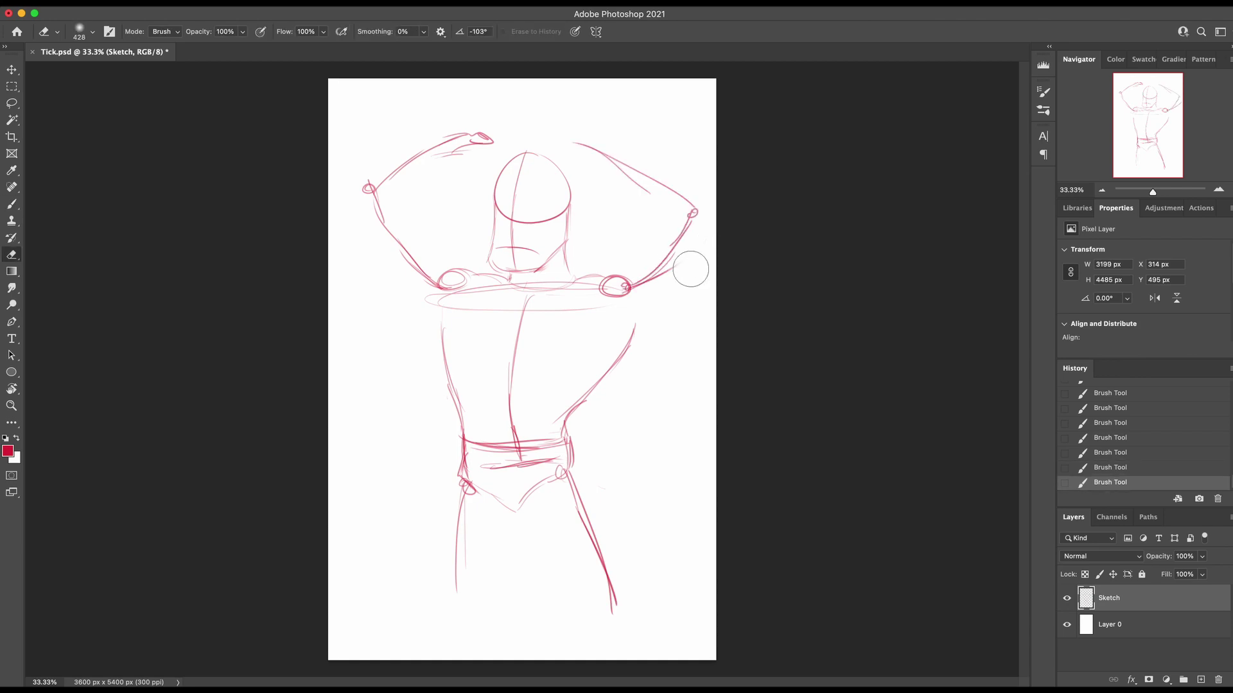
pyautogui.moveTo(690, 269); pyautogui.dragTo(652, 303)
pyautogui.press('b')
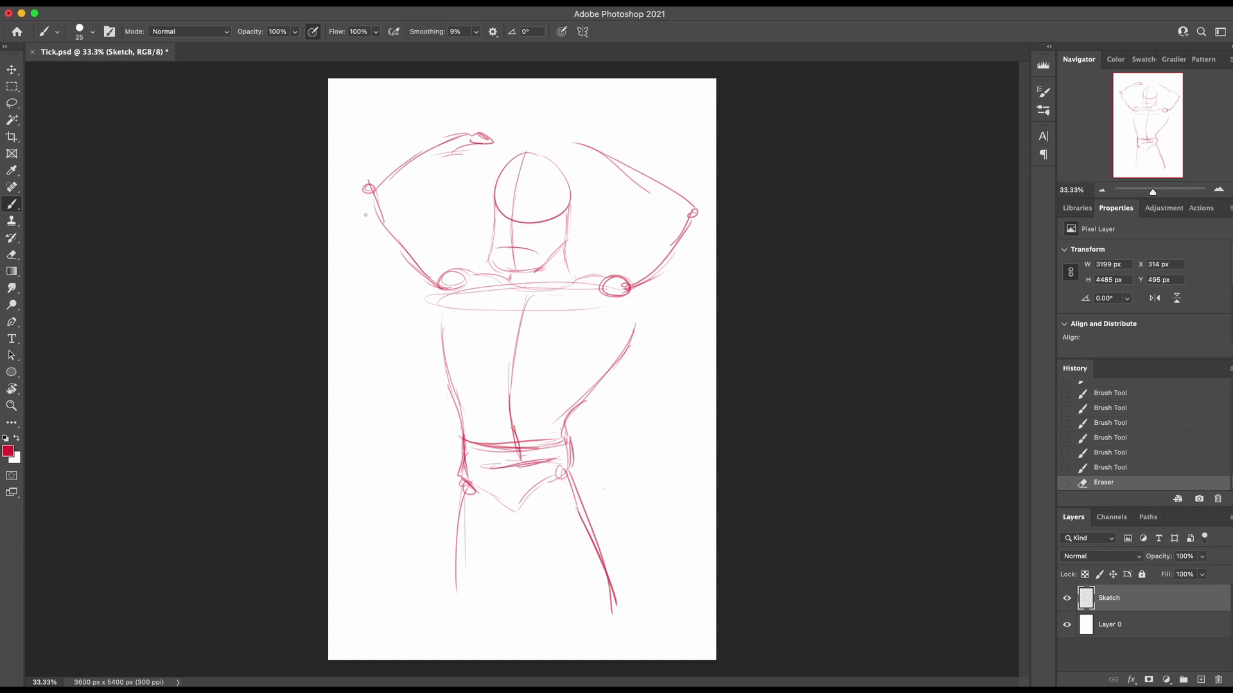
# Step: Outline the left upper arm from elbow to armpit, add an inner arm stroke and clean it up with the Eraser
pyautogui.moveTo(365, 215); pyautogui.dragTo(368, 231)
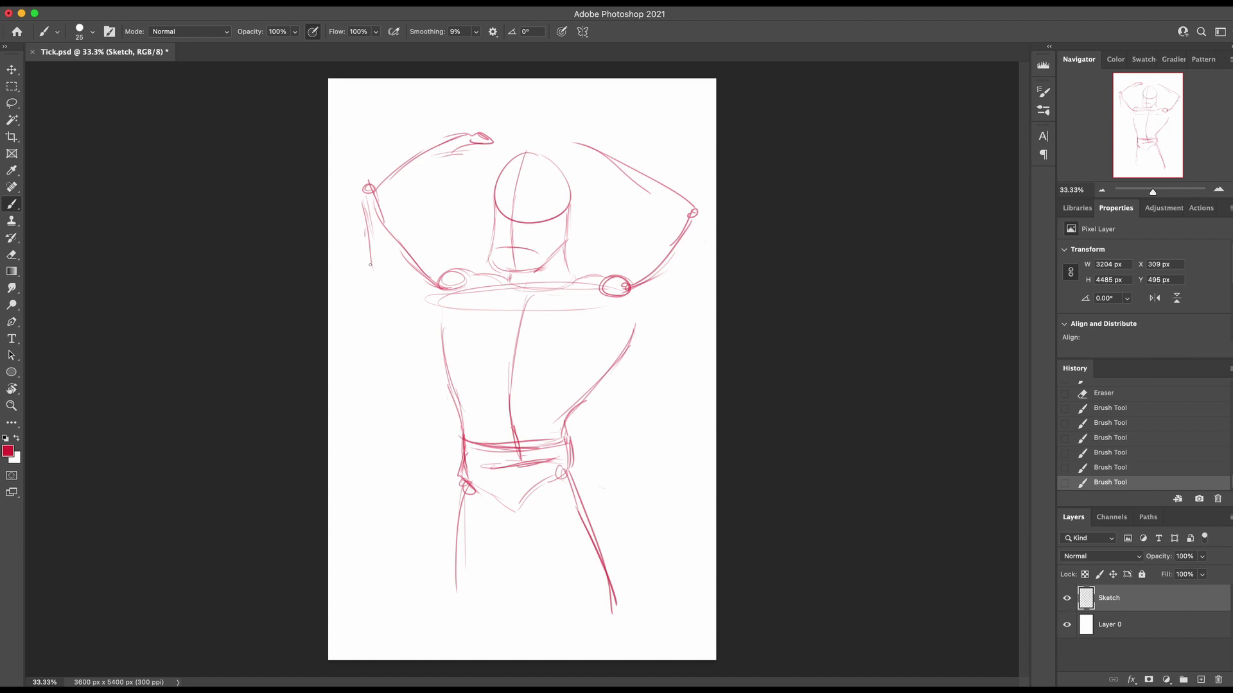
pyautogui.moveTo(371, 264); pyautogui.dragTo(436, 323)
pyautogui.moveTo(402, 225); pyautogui.dragTo(429, 245)
pyautogui.press('e')
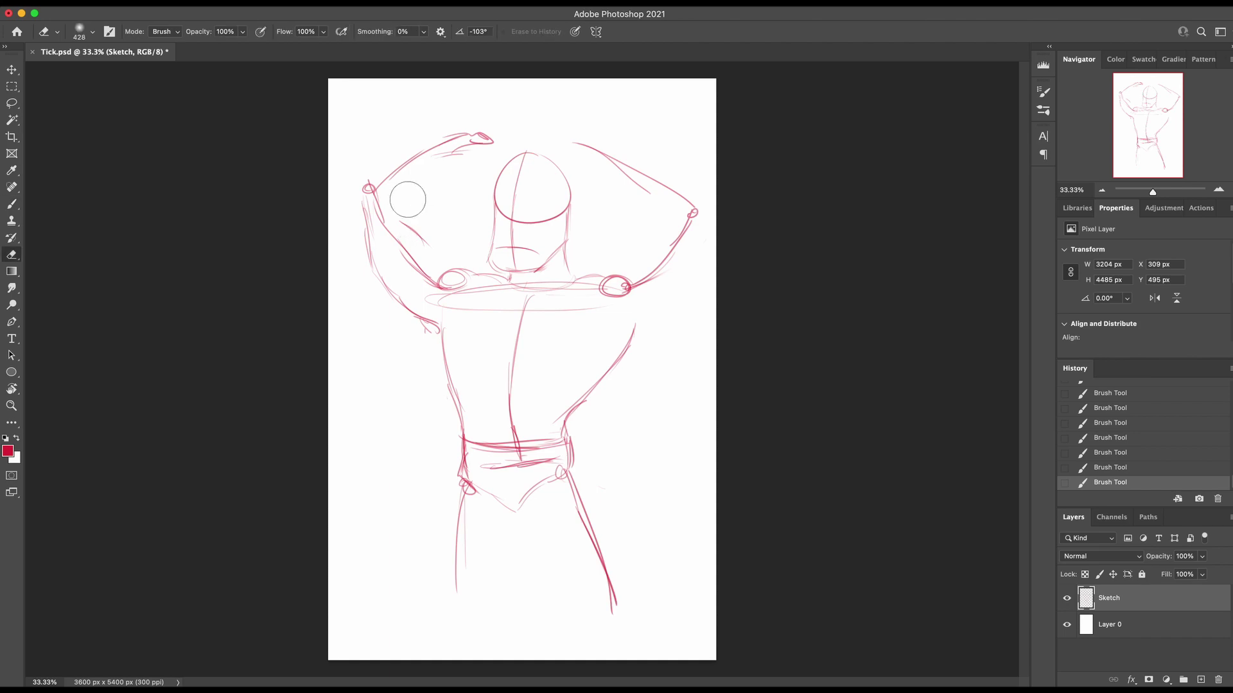
pyautogui.moveTo(407, 199)
pyautogui.mouseDown()
pyautogui.moveTo(402, 276)
pyautogui.moveTo(370, 233)
pyautogui.moveTo(441, 287)
pyautogui.moveTo(402, 225)
pyautogui.mouseUp()
pyautogui.press('b')
pyautogui.press('e')
pyautogui.press('b')
# Step: Draw the rounded left shoulder contour and trapezius curve and start the inner line of the raised arm
pyautogui.click(454, 275)
pyautogui.moveTo(498, 278); pyautogui.dragTo(459, 268)
pyautogui.moveTo(443, 269)
pyautogui.mouseDown()
pyautogui.moveTo(477, 269)
pyautogui.moveTo(450, 265)
pyautogui.mouseUp()
pyautogui.press('e')
pyautogui.press('b')
pyautogui.moveTo(432, 269); pyautogui.dragTo(473, 278)
pyautogui.moveTo(447, 264)
pyautogui.mouseDown()
pyautogui.moveTo(392, 240)
pyautogui.moveTo(437, 258)
pyautogui.moveTo(392, 239)
pyautogui.moveTo(389, 171)
pyautogui.mouseUp()
# Step: Erase the original left hand and forearm lines and redraw the raised forearm, elbow and clenched fist
pyautogui.press('e')
pyautogui.moveTo(469, 138); pyautogui.dragTo(414, 158)
pyautogui.press('b')
pyautogui.moveTo(389, 246)
pyautogui.mouseDown()
pyautogui.moveTo(362, 218)
pyautogui.moveTo(393, 233)
pyautogui.mouseUp()
pyautogui.moveTo(370, 217); pyautogui.dragTo(406, 239)
pyautogui.moveTo(377, 200)
pyautogui.mouseDown()
pyautogui.moveTo(363, 238)
pyautogui.moveTo(393, 180)
pyautogui.moveTo(443, 156)
pyautogui.moveTo(485, 163)
pyautogui.moveTo(389, 228)
pyautogui.mouseUp()
pyautogui.press('super+z')
# Step: Refine the inner contours of the left forearm and biceps, erasing surplus lines
pyautogui.moveTo(427, 187)
pyautogui.mouseDown()
pyautogui.moveTo(392, 228)
pyautogui.moveTo(368, 221)
pyautogui.moveTo(414, 240)
pyautogui.moveTo(381, 217)
pyautogui.moveTo(410, 226)
pyautogui.moveTo(367, 221)
pyautogui.moveTo(398, 233)
pyautogui.mouseUp()
pyautogui.press('e')
pyautogui.press('b')
pyautogui.press('super+z')
pyautogui.moveTo(408, 223); pyautogui.dragTo(385, 239)
pyautogui.press('e')
pyautogui.press('b')
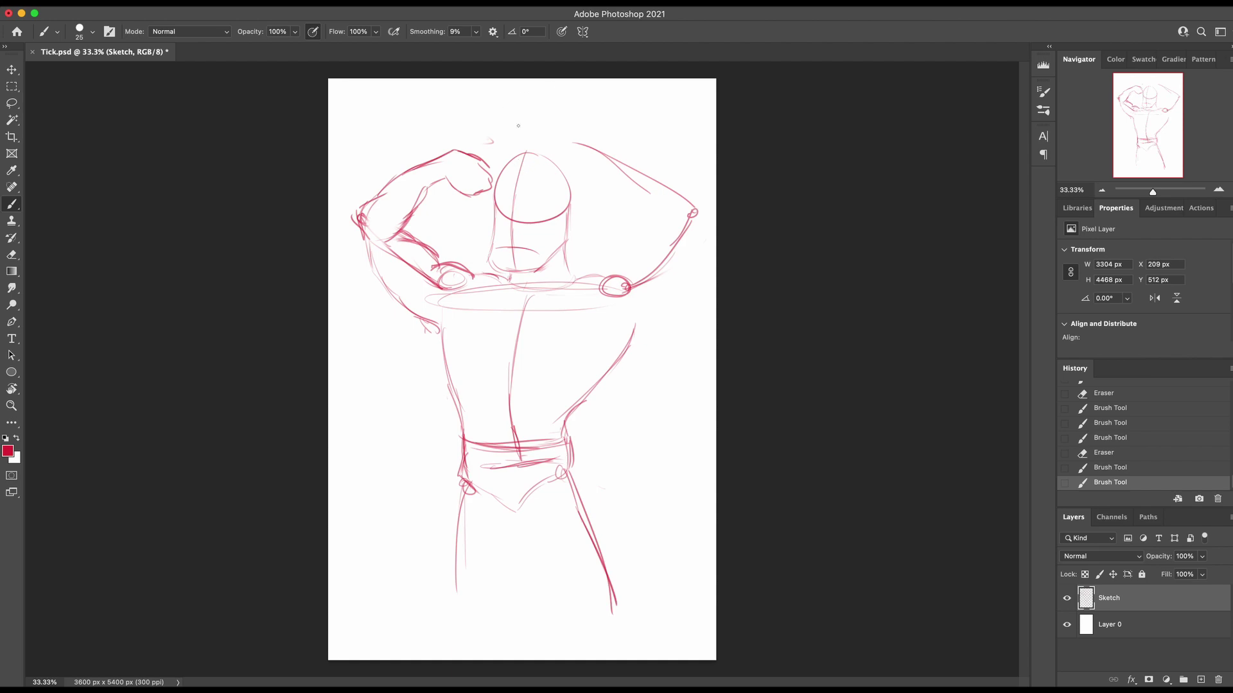
# Step: Lasso the left arm, warp it to push the elbow outward and pull the fist in, and deselect
pyautogui.press('l')
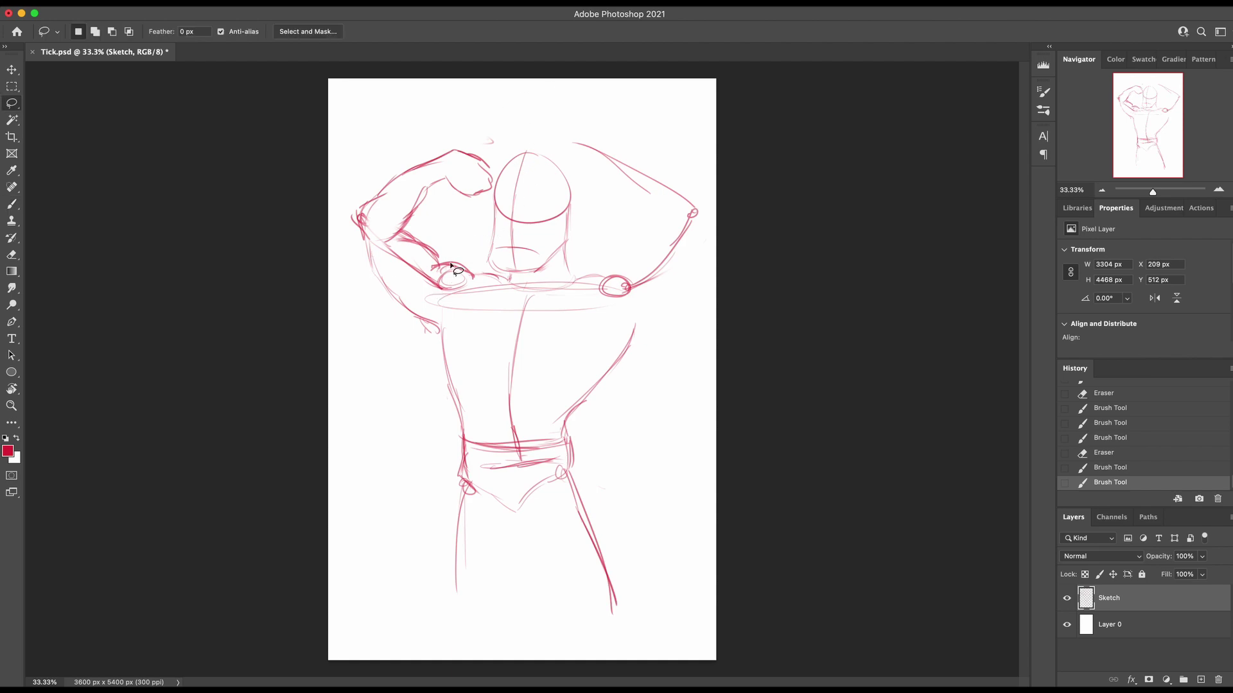
pyautogui.moveTo(465, 247)
pyautogui.mouseDown()
pyautogui.moveTo(473, 284)
pyautogui.moveTo(396, 353)
pyautogui.moveTo(325, 214)
pyautogui.moveTo(462, 113)
pyautogui.moveTo(489, 135)
pyautogui.moveTo(474, 232)
pyautogui.mouseUp()
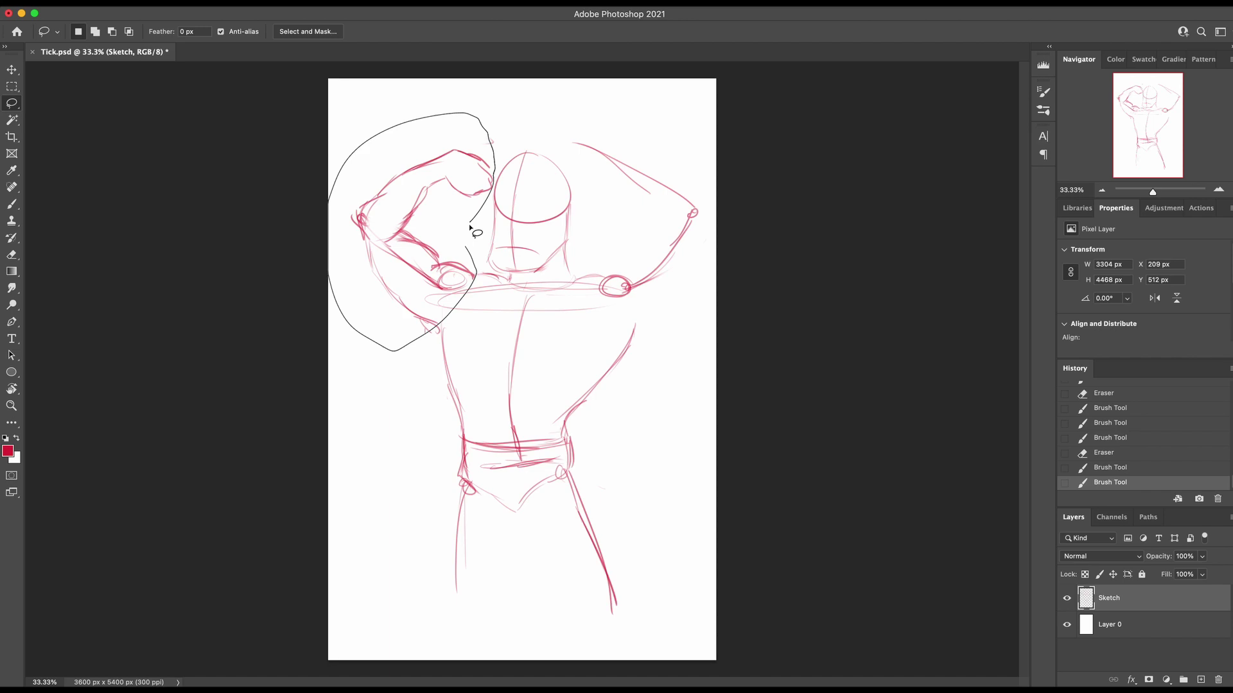
pyautogui.hotkey('ctrl', 't')
pyautogui.rightClick(385, 201)
pyautogui.click(406, 307)
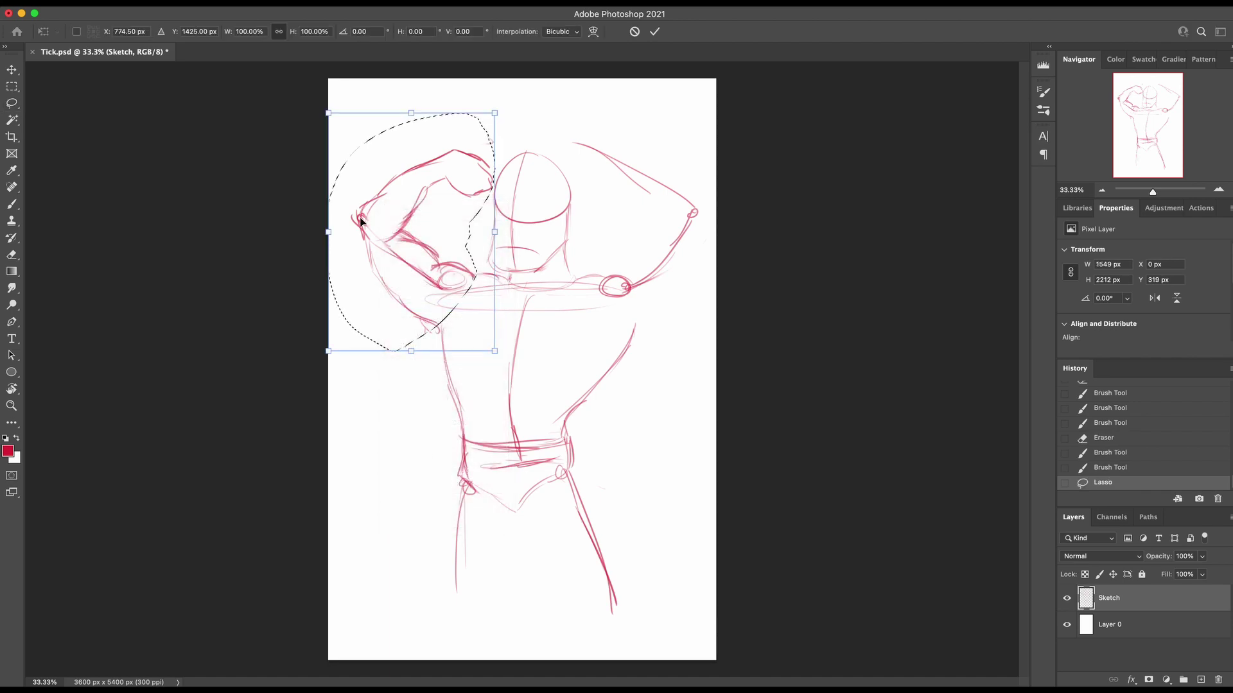
pyautogui.moveTo(357, 228); pyautogui.dragTo(343, 236)
pyautogui.moveTo(454, 310); pyautogui.dragTo(429, 250)
pyautogui.moveTo(486, 182); pyautogui.dragTo(478, 182)
pyautogui.press('Return')
pyautogui.press('super+d')
# Step: Replace the right shoulder circle with a rounded shoulder contour and draw the inner line of the upper arm
pyautogui.press('b')
pyautogui.moveTo(607, 282)
pyautogui.mouseDown()
pyautogui.moveTo(569, 281)
pyautogui.moveTo(637, 291)
pyautogui.moveTo(599, 279)
pyautogui.moveTo(622, 273)
pyautogui.moveTo(635, 294)
pyautogui.mouseUp()
pyautogui.press('e')
pyautogui.press('b')
pyautogui.press('e')
pyautogui.press('b')
pyautogui.moveTo(620, 272)
pyautogui.mouseDown()
pyautogui.moveTo(637, 281)
pyautogui.moveTo(671, 222)
pyautogui.mouseUp()
pyautogui.moveTo(655, 239); pyautogui.dragTo(674, 221)
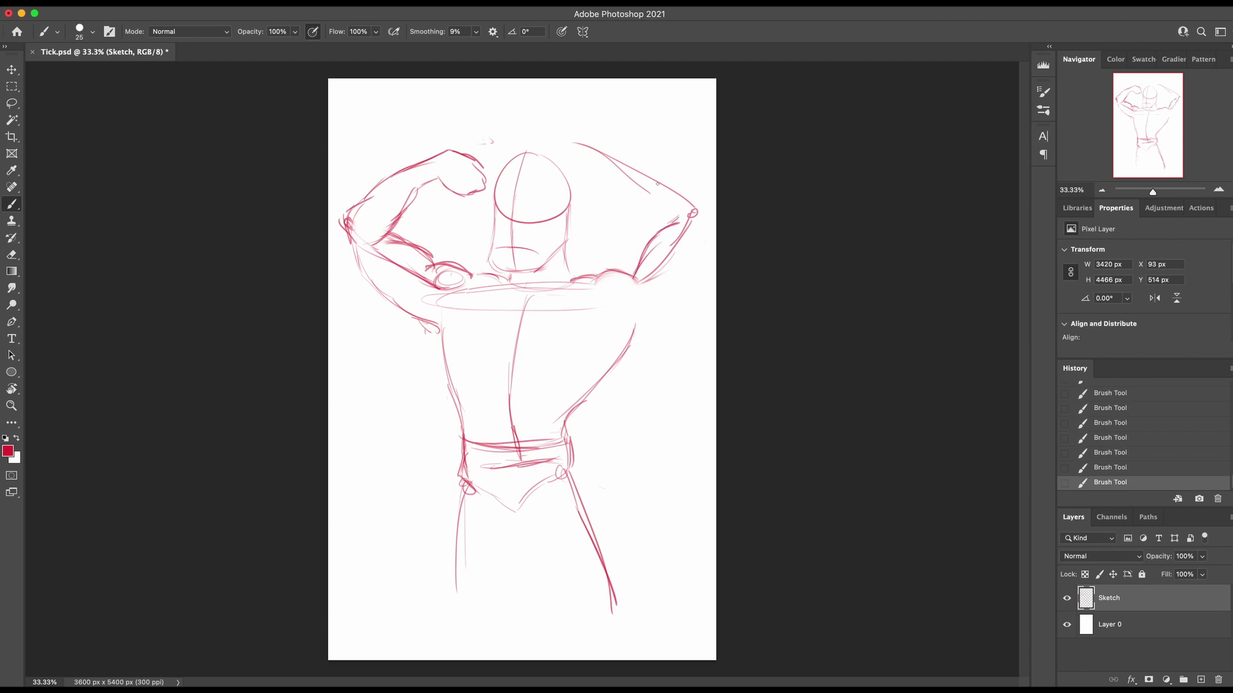
# Step: Draw the right forearm's contours and the outer curve of the upper arm from elbow to armpit
pyautogui.moveTo(606, 161)
pyautogui.mouseDown()
pyautogui.moveTo(653, 217)
pyautogui.moveTo(634, 183)
pyautogui.moveTo(680, 212)
pyautogui.mouseUp()
pyautogui.moveTo(633, 153)
pyautogui.mouseDown()
pyautogui.moveTo(704, 202)
pyautogui.moveTo(695, 267)
pyautogui.moveTo(637, 336)
pyautogui.mouseUp()
pyautogui.moveTo(698, 283); pyautogui.dragTo(664, 321)
pyautogui.moveTo(703, 244)
pyautogui.mouseDown()
pyautogui.moveTo(661, 303)
pyautogui.moveTo(645, 276)
pyautogui.mouseUp()
# Step: Erase the straight guide line inside the left upper arm
pyautogui.press('e')
pyautogui.moveTo(389, 260); pyautogui.dragTo(429, 286)
pyautogui.moveTo(417, 273); pyautogui.dragTo(432, 285)
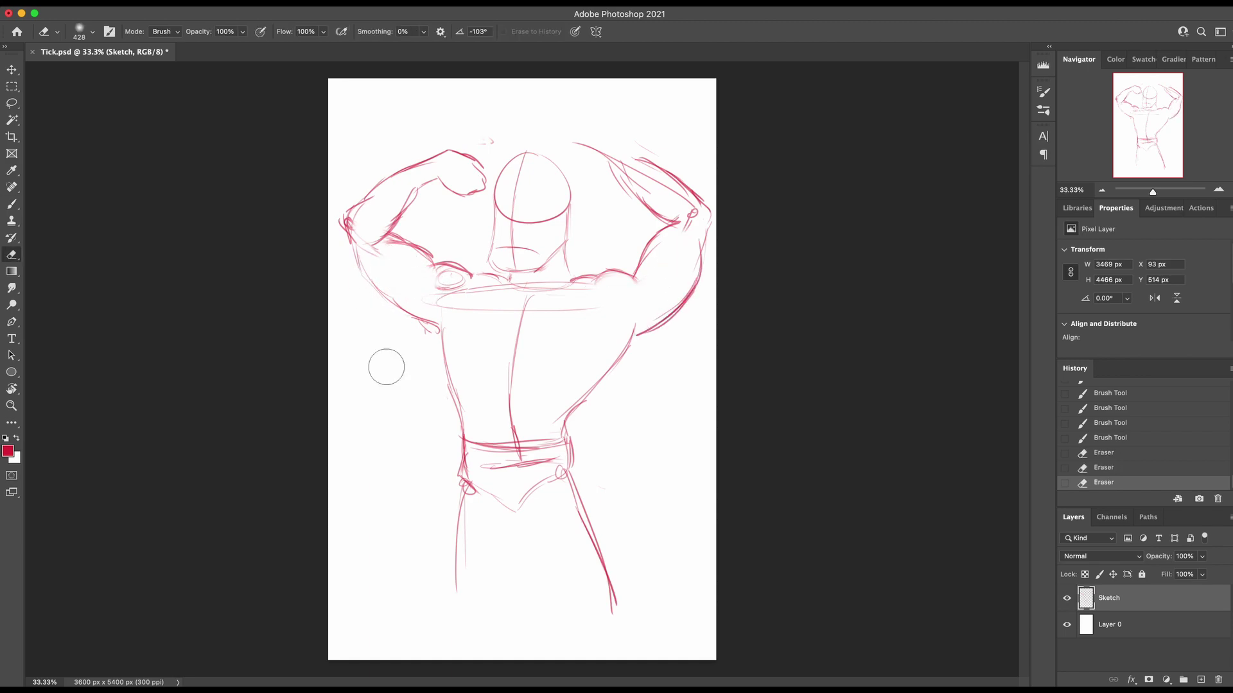
# Step: Lasso the right arm, rotate, skew and scale it slightly with Free Transform, apply the transform, and deselect
pyautogui.press('l')
pyautogui.moveTo(628, 242)
pyautogui.mouseDown()
pyautogui.moveTo(778, 316)
pyautogui.moveTo(564, 124)
pyautogui.moveTo(626, 244)
pyautogui.mouseUp()
pyautogui.hotkey('ctrl', 't')
pyautogui.moveTo(715, 213); pyautogui.dragTo(729, 212)
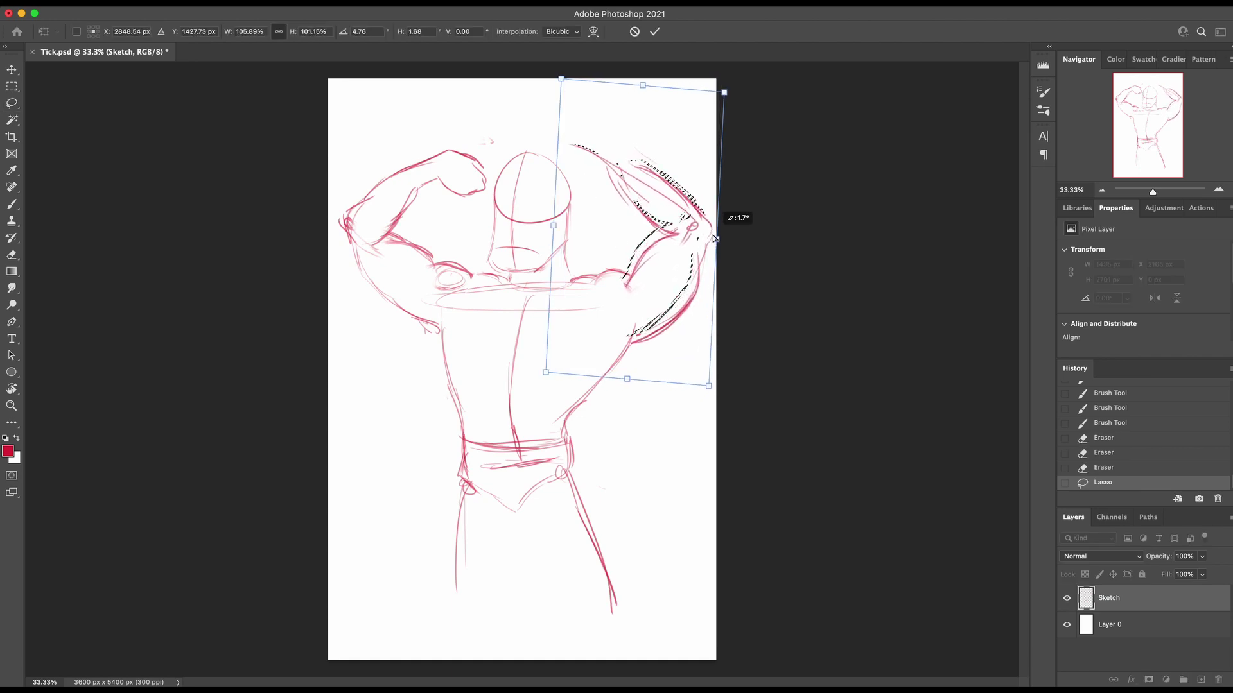
pyautogui.moveTo(624, 378); pyautogui.dragTo(622, 366)
pyautogui.moveTo(644, 83); pyautogui.dragTo(652, 94)
pyautogui.moveTo(622, 370); pyautogui.dragTo(616, 368)
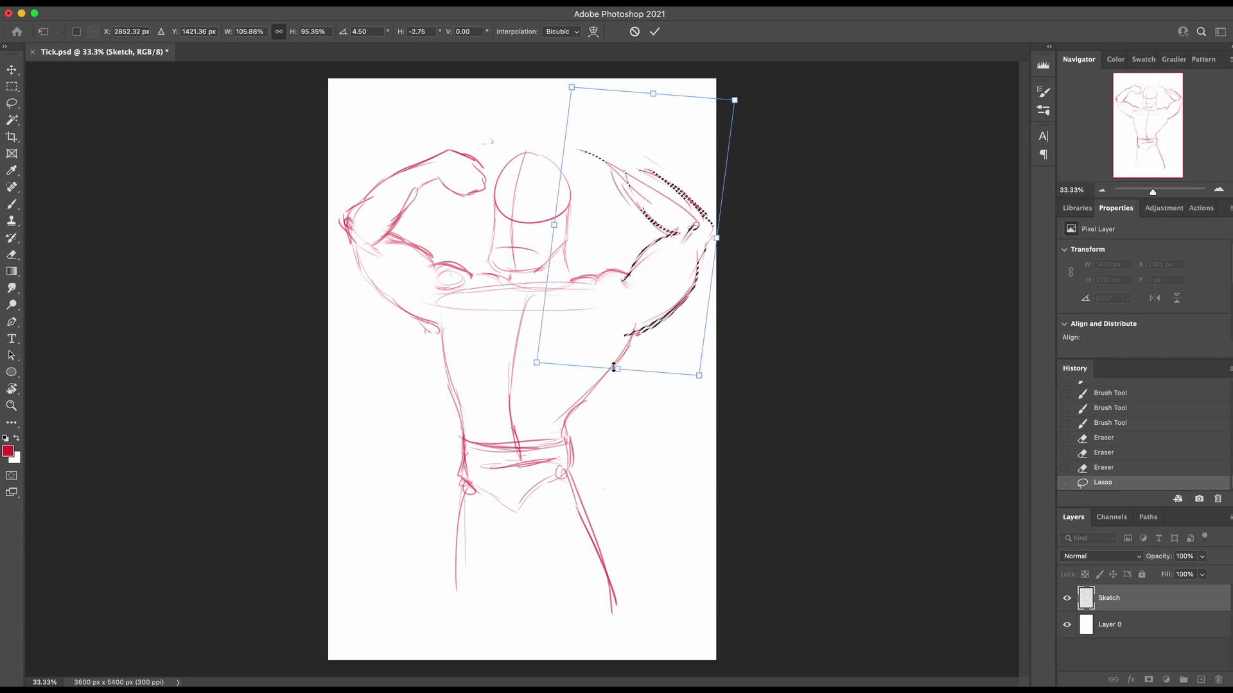
pyautogui.press('Return')
pyautogui.hotkey('ctrl', 'd')
# Step: Erase the far end of the right forearm and draw the wrist and the outline of the right fist
pyautogui.press('e')
pyautogui.moveTo(619, 165)
pyautogui.mouseDown()
pyautogui.moveTo(606, 163)
pyautogui.moveTo(632, 196)
pyautogui.moveTo(623, 175)
pyautogui.mouseUp()
pyautogui.press('b')
pyautogui.moveTo(630, 187)
pyautogui.mouseDown()
pyautogui.moveTo(622, 173)
pyautogui.moveTo(639, 165)
pyautogui.mouseUp()
pyautogui.moveTo(648, 173); pyautogui.dragTo(633, 160)
pyautogui.moveTo(641, 169); pyautogui.dragTo(584, 150)
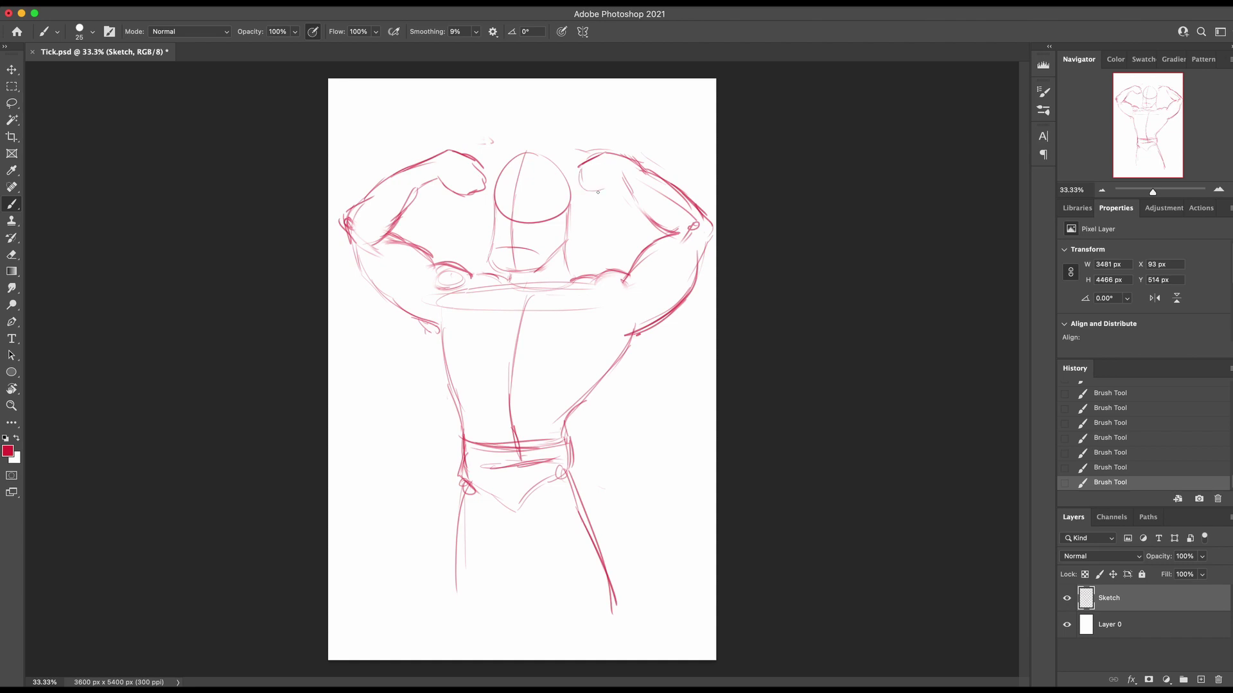
# Step: Draw the curled finger lines on both fists
pyautogui.moveTo(625, 180); pyautogui.dragTo(592, 191)
pyautogui.moveTo(470, 179); pyautogui.dragTo(450, 192)
pyautogui.moveTo(459, 184); pyautogui.dragTo(449, 189)
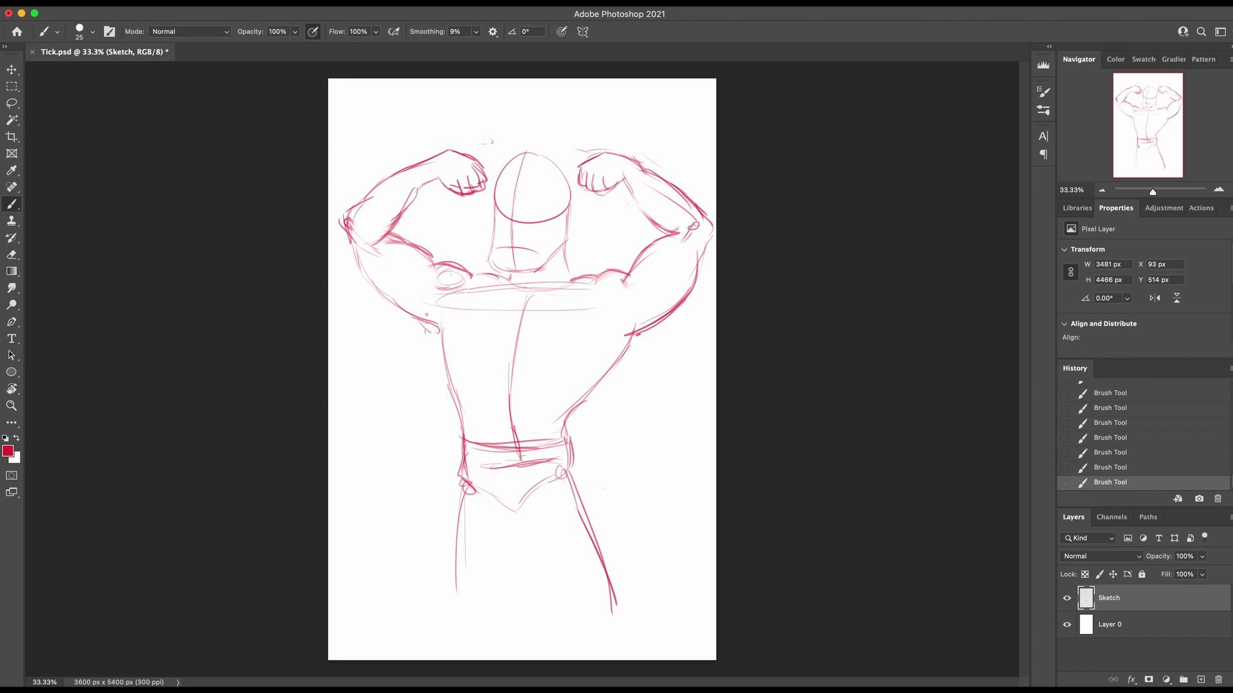
# Step: Draw the armpit folds and lower contours of both pectorals, erasing the old chest guide lines
pyautogui.moveTo(428, 306)
pyautogui.mouseDown()
pyautogui.moveTo(459, 302)
pyautogui.moveTo(439, 333)
pyautogui.moveTo(421, 309)
pyautogui.moveTo(433, 310)
pyautogui.mouseUp()
pyautogui.moveTo(424, 311)
pyautogui.mouseDown()
pyautogui.moveTo(452, 331)
pyautogui.moveTo(509, 330)
pyautogui.moveTo(507, 303)
pyautogui.moveTo(520, 315)
pyautogui.mouseUp()
pyautogui.press('e')
pyautogui.press('b')
pyautogui.moveTo(540, 370)
pyautogui.mouseDown()
pyautogui.moveTo(588, 365)
pyautogui.moveTo(624, 323)
pyautogui.moveTo(510, 402)
pyautogui.moveTo(508, 371)
pyautogui.mouseUp()
pyautogui.press('e')
pyautogui.press('b')
# Step: Draw the vertical sternum line between the pectorals and the collarbone lines below the neck, undoing a stray stroke
pyautogui.click(527, 327)
pyautogui.moveTo(511, 336); pyautogui.dragTo(508, 374)
pyautogui.moveTo(510, 357); pyautogui.dragTo(512, 371)
pyautogui.moveTo(511, 363); pyautogui.dragTo(512, 371)
pyautogui.press('super+z')
pyautogui.moveTo(472, 286); pyautogui.dragTo(511, 300)
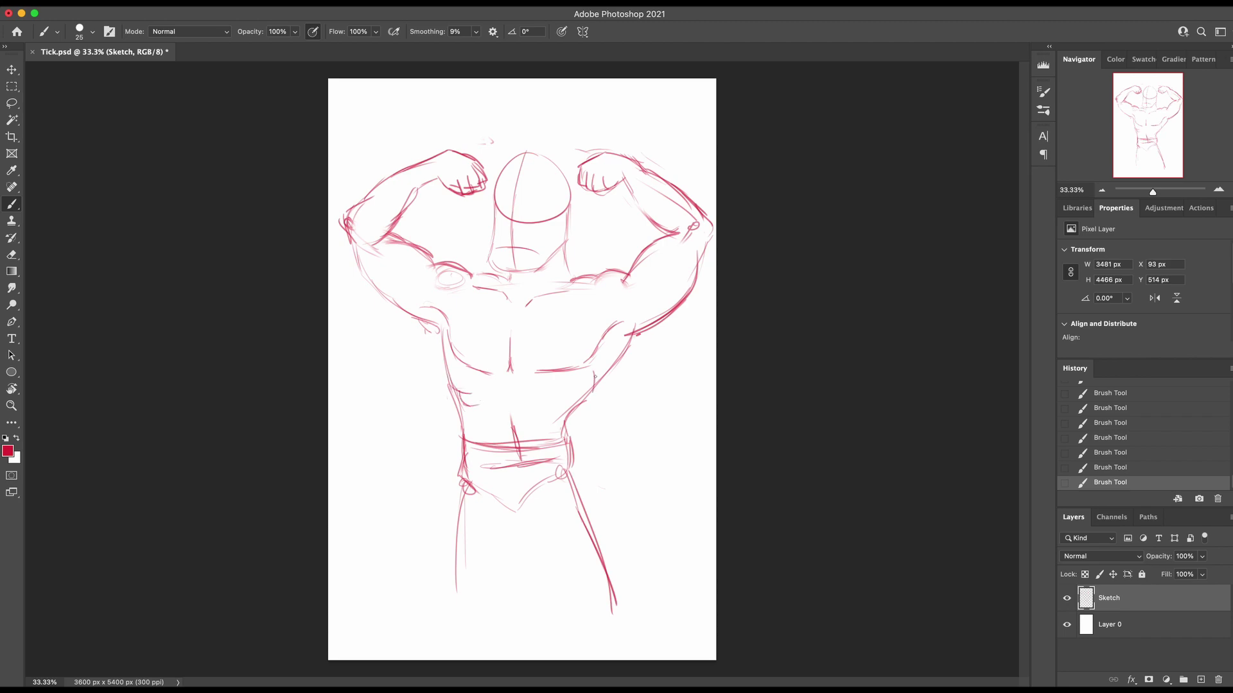
# Step: Draw the rib muscle lines and the right waist contour down towards the hip
pyautogui.moveTo(592, 384)
pyautogui.mouseDown()
pyautogui.moveTo(603, 393)
pyautogui.moveTo(581, 403)
pyautogui.mouseUp()
pyautogui.moveTo(597, 387); pyautogui.dragTo(571, 414)
pyautogui.moveTo(581, 401); pyautogui.dragTo(566, 433)
pyautogui.moveTo(572, 414)
pyautogui.mouseDown()
pyautogui.moveTo(576, 451)
pyautogui.moveTo(458, 454)
pyautogui.moveTo(535, 440)
pyautogui.moveTo(491, 450)
pyautogui.mouseUp()
# Step: Erase the belt, briefs and hip circles, and redraw the crotch as a rounded curve
pyautogui.press('e')
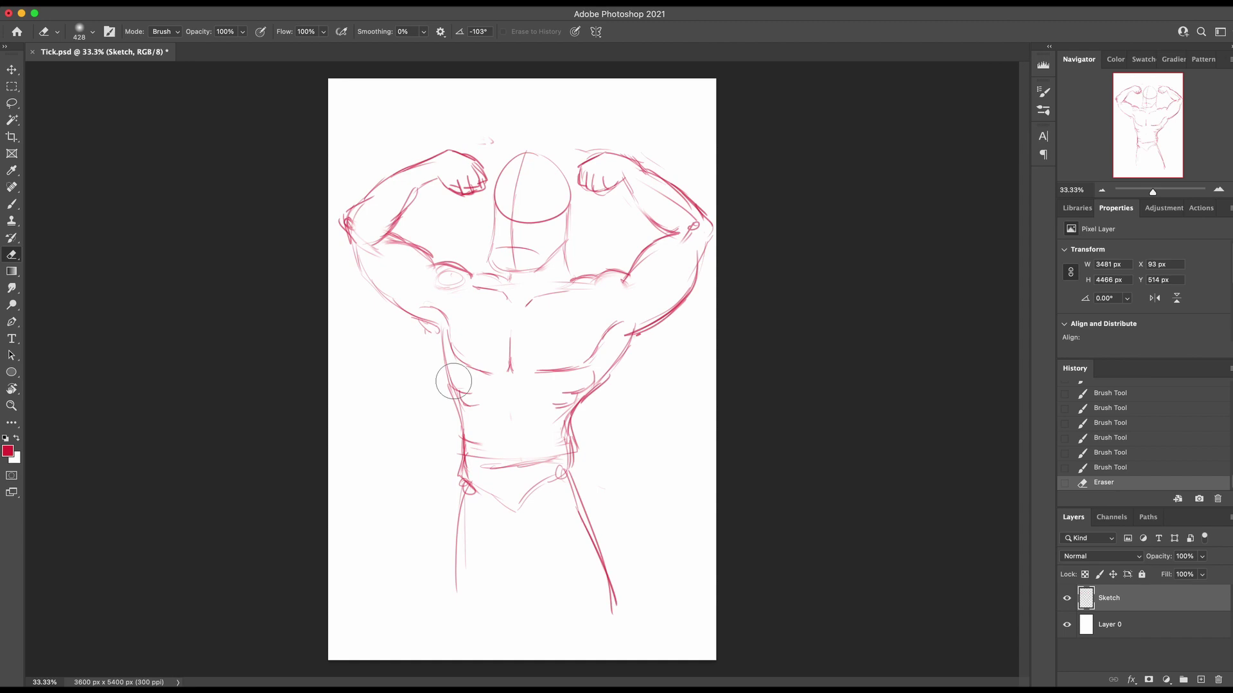
pyautogui.press('b')
pyautogui.press('e')
pyautogui.moveTo(472, 465)
pyautogui.mouseDown()
pyautogui.moveTo(509, 489)
pyautogui.moveTo(531, 484)
pyautogui.moveTo(475, 472)
pyautogui.moveTo(457, 478)
pyautogui.moveTo(446, 515)
pyautogui.moveTo(520, 521)
pyautogui.moveTo(514, 495)
pyautogui.moveTo(536, 495)
pyautogui.mouseUp()
pyautogui.press('b')
pyautogui.press('e')
pyautogui.press('b')
pyautogui.moveTo(525, 514); pyautogui.dragTo(532, 504)
pyautogui.press('e')
pyautogui.moveTo(567, 450); pyautogui.dragTo(572, 464)
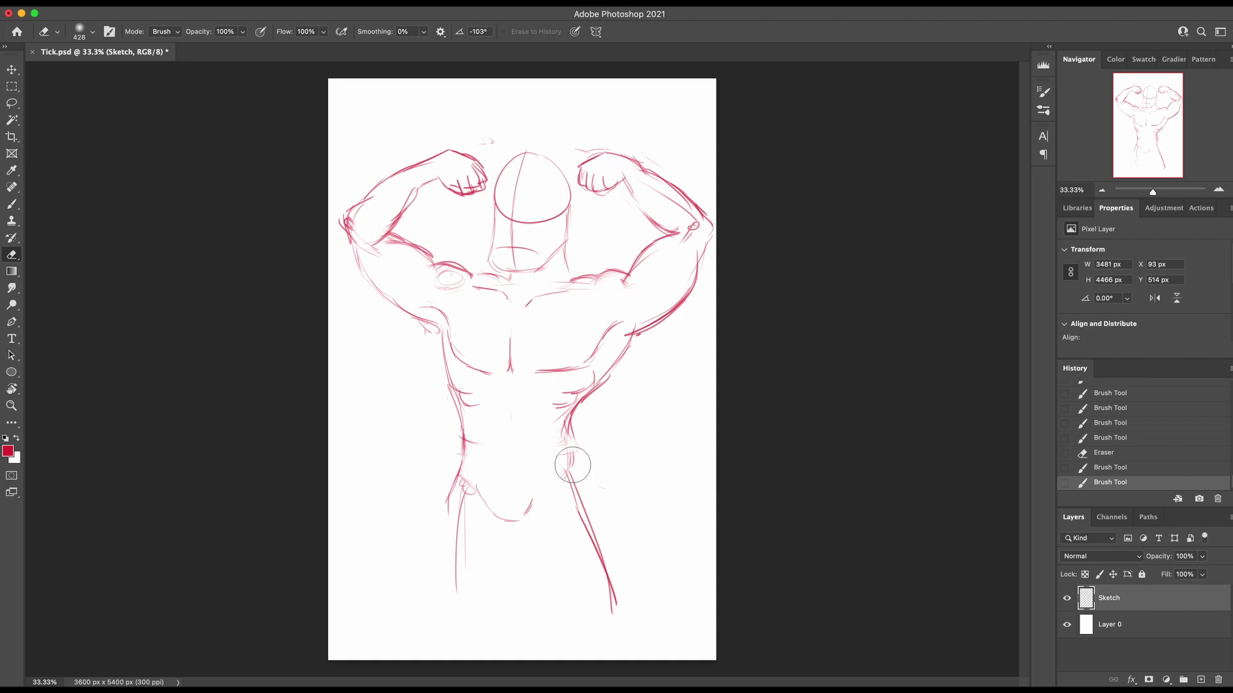
# Step: Draw the outer and inner contours of the left thigh
pyautogui.press('b')
pyautogui.moveTo(457, 476); pyautogui.dragTo(422, 549)
pyautogui.moveTo(453, 494)
pyautogui.mouseDown()
pyautogui.moveTo(417, 576)
pyautogui.moveTo(424, 594)
pyautogui.mouseUp()
pyautogui.moveTo(431, 534); pyautogui.dragTo(421, 606)
pyautogui.moveTo(511, 528); pyautogui.dragTo(488, 613)
# Step: Erase the straight leg guide lines and draw the inner and outer contours of the right thigh
pyautogui.press('e')
pyautogui.moveTo(452, 504)
pyautogui.mouseDown()
pyautogui.moveTo(457, 556)
pyautogui.moveTo(462, 490)
pyautogui.moveTo(546, 583)
pyautogui.mouseUp()
pyautogui.press('b')
pyautogui.moveTo(536, 564); pyautogui.dragTo(569, 603)
pyautogui.press('e')
pyautogui.moveTo(578, 501); pyautogui.dragTo(603, 542)
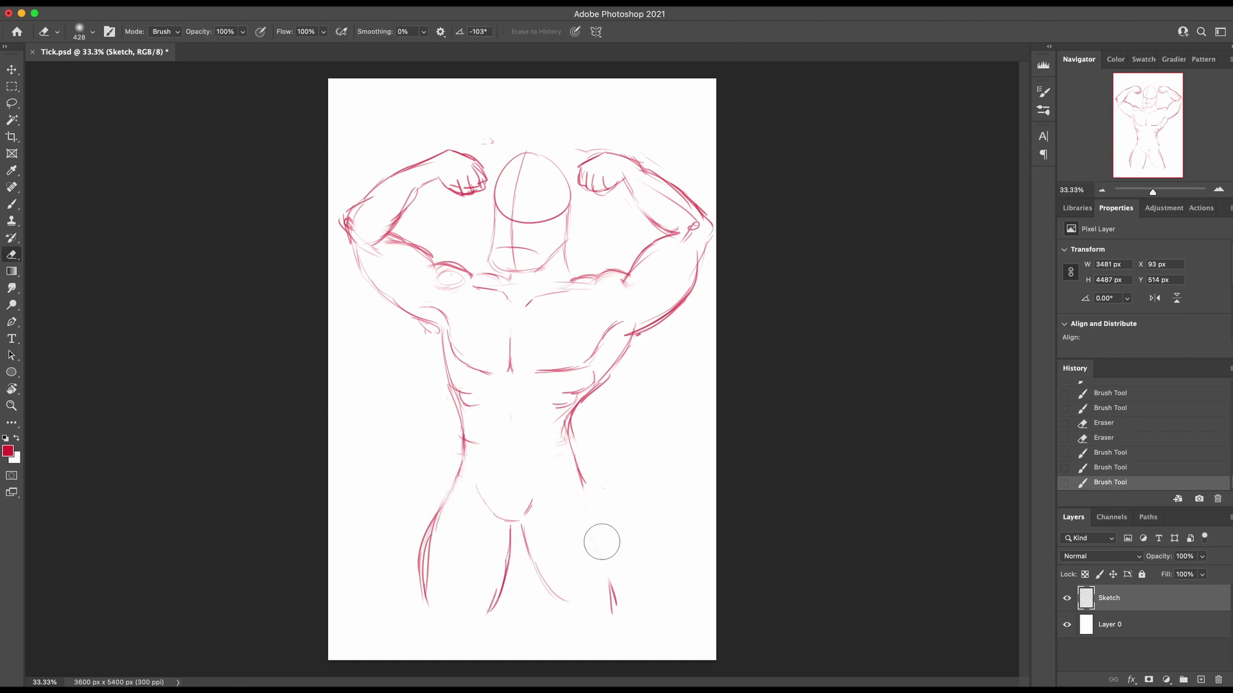
pyautogui.press('b')
# Step: Crop the canvas from just above the fists to the upper thighs, widening it slightly on both sides
pyautogui.press('c')
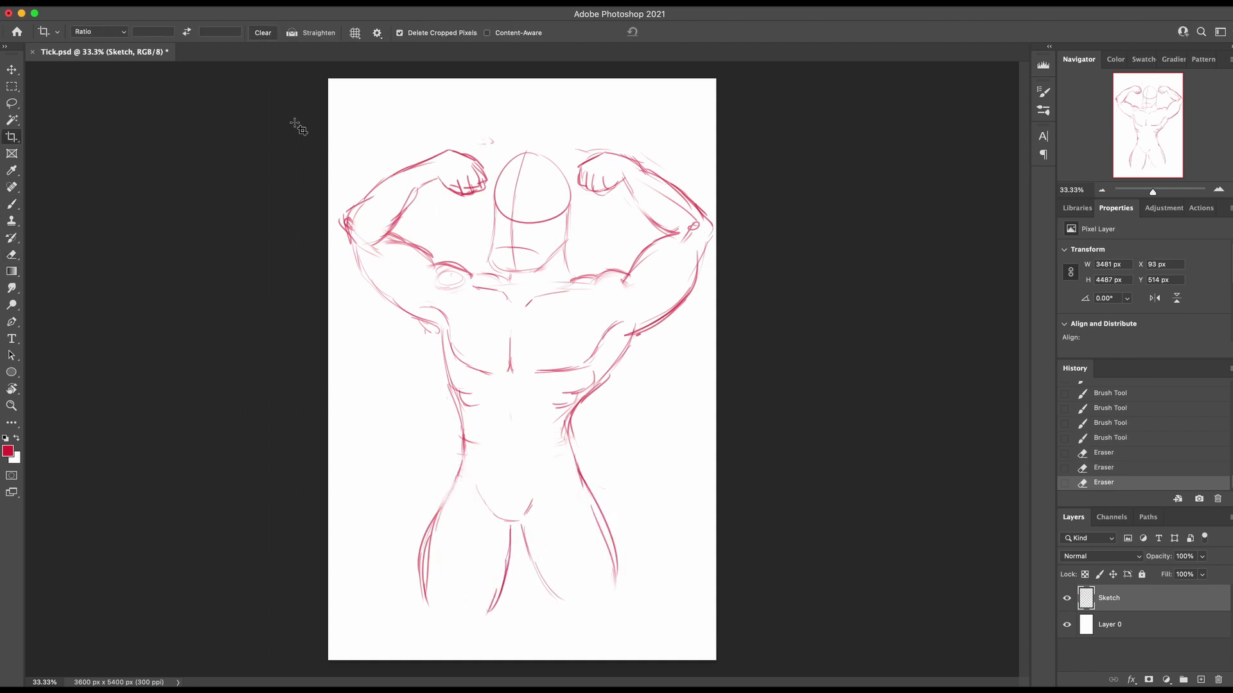
pyautogui.moveTo(298, 126)
pyautogui.mouseDown()
pyautogui.moveTo(743, 425)
pyautogui.moveTo(790, 624)
pyautogui.moveTo(796, 559)
pyautogui.mouseUp()
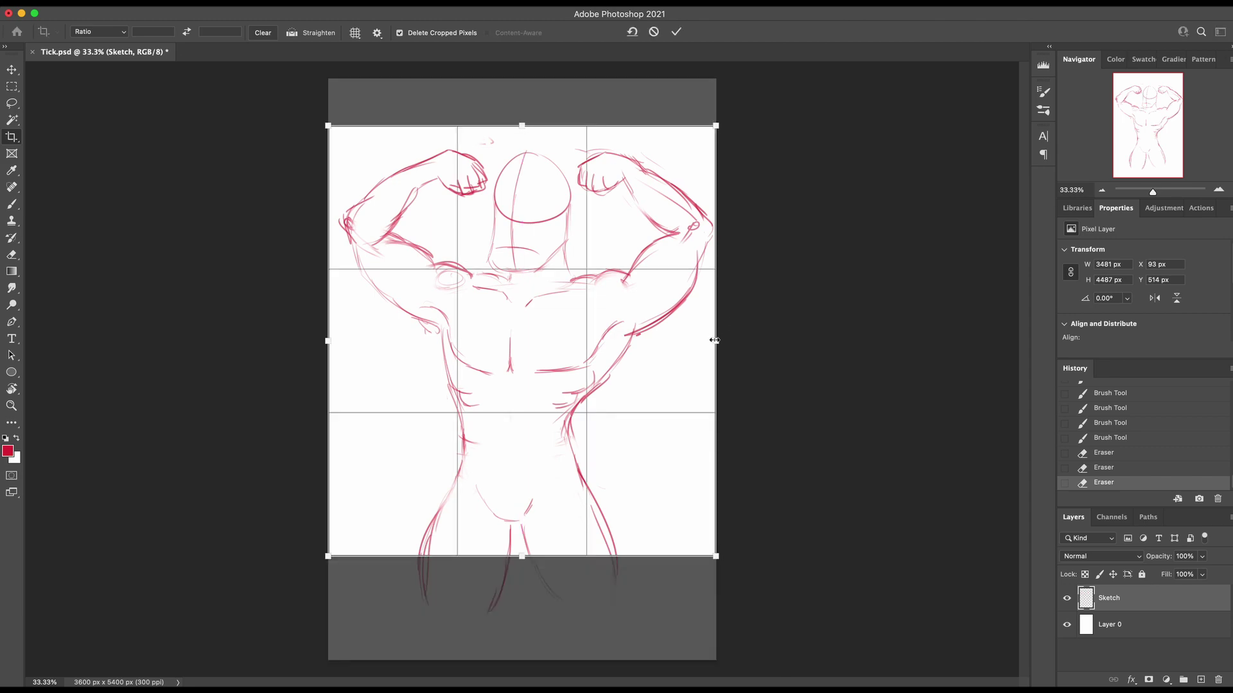
pyautogui.moveTo(328, 339); pyautogui.dragTo(309, 336)
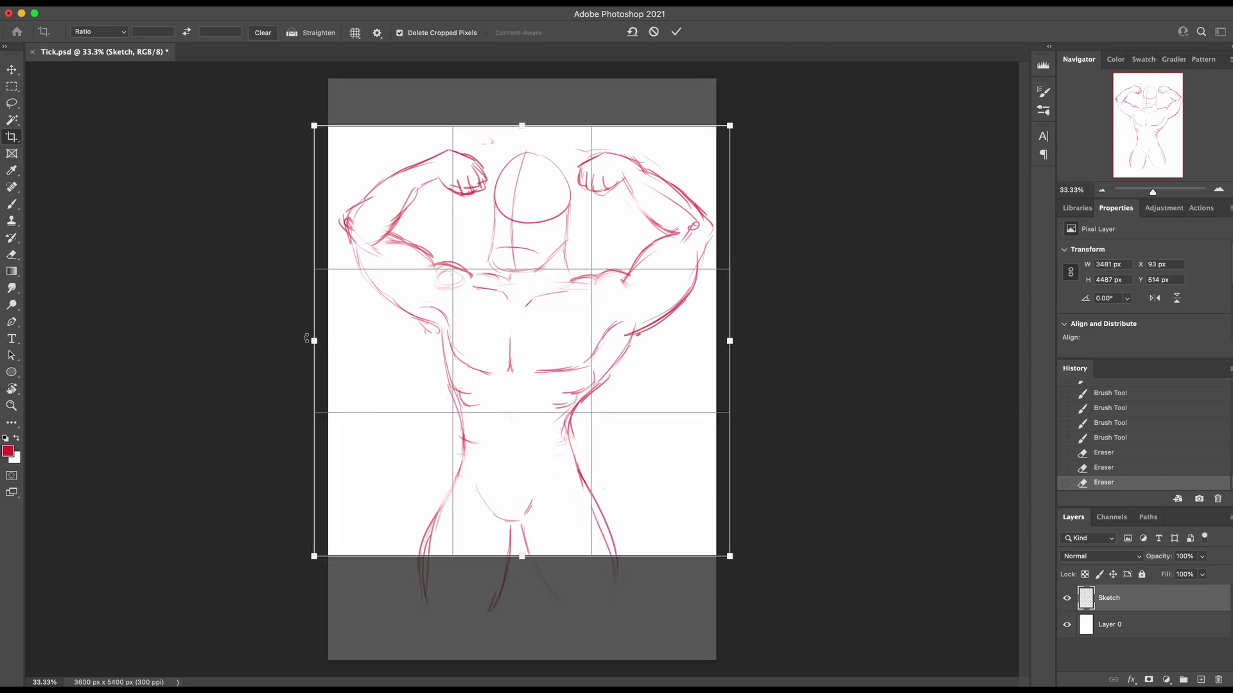
pyautogui.press('Return')
# Step: Extend the canvas upward with the Crop tool to add space above the head
pyautogui.hotkey('ctrl', 't')
pyautogui.moveTo(525, 162)
pyautogui.mouseDown()
pyautogui.moveTo(521, 80)
pyautogui.moveTo(522, 122)
pyautogui.moveTo(524, 101)
pyautogui.mouseUp()
pyautogui.press('Return')
pyautogui.press('Return')
# Step: Fill Layer 0 with white and reselect the Sketch layer
pyautogui.click(1143, 632)
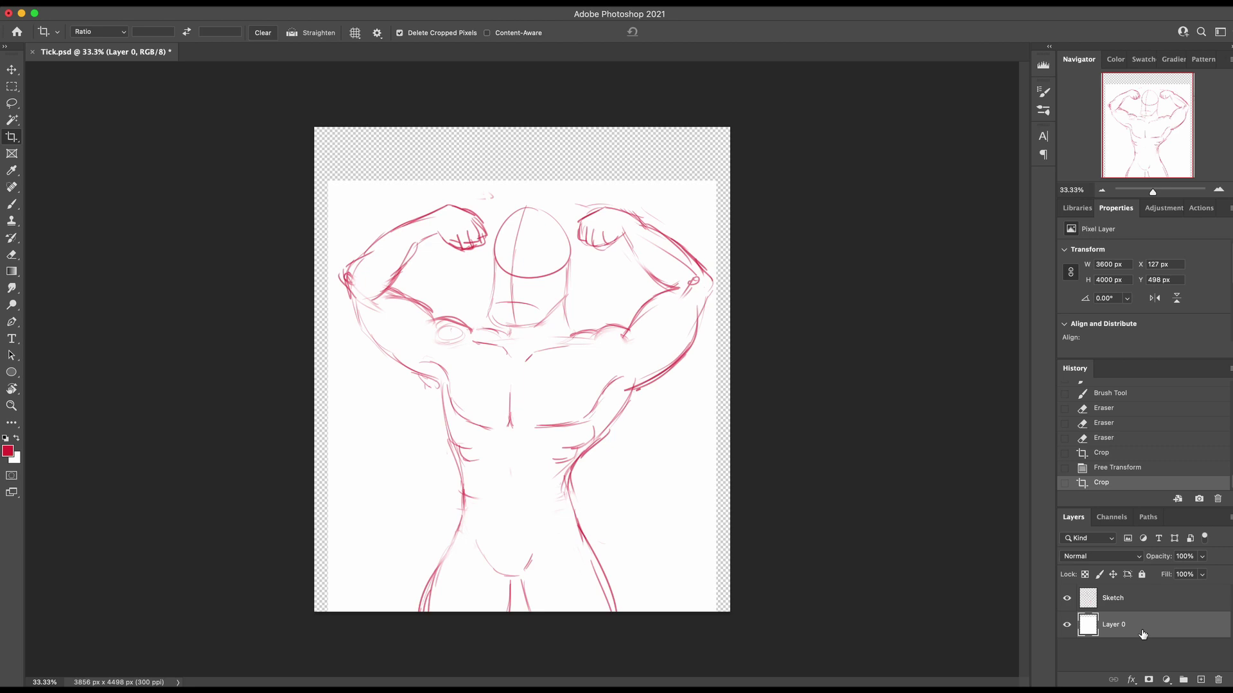
pyautogui.press('super+BackSpace')
pyautogui.click(1107, 599)
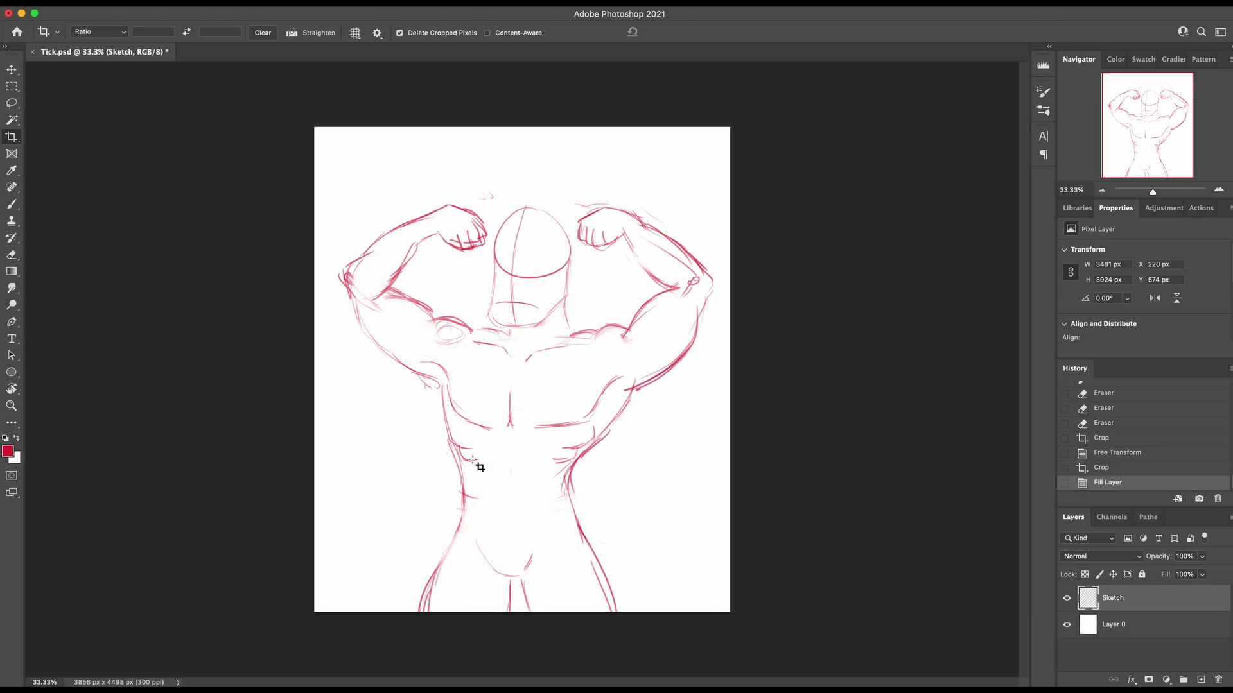
# Step: Draw the abdominal muscles with a centre line, two arches below the ribs, and short horizontal divisions
pyautogui.press('b')
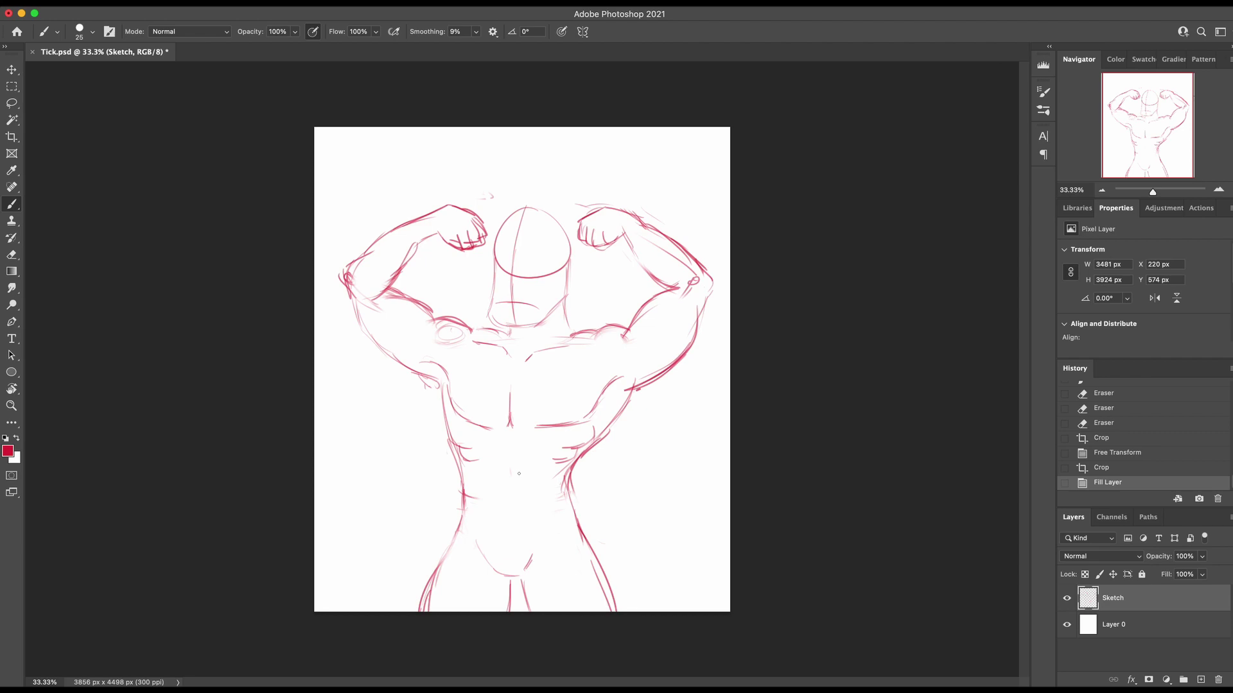
pyautogui.moveTo(514, 458); pyautogui.dragTo(512, 465)
pyautogui.moveTo(512, 461)
pyautogui.mouseDown()
pyautogui.moveTo(519, 480)
pyautogui.moveTo(495, 484)
pyautogui.moveTo(536, 481)
pyautogui.moveTo(507, 451)
pyautogui.moveTo(535, 448)
pyautogui.moveTo(487, 448)
pyautogui.moveTo(496, 438)
pyautogui.mouseUp()
pyautogui.press('e')
pyautogui.press('b')
pyautogui.moveTo(491, 441)
pyautogui.mouseDown()
pyautogui.moveTo(539, 451)
pyautogui.moveTo(521, 438)
pyautogui.mouseUp()
pyautogui.press('e')
pyautogui.press('b')
pyautogui.moveTo(523, 443)
pyautogui.mouseDown()
pyautogui.moveTo(515, 477)
pyautogui.moveTo(506, 465)
pyautogui.moveTo(527, 468)
pyautogui.moveTo(491, 483)
pyautogui.moveTo(535, 489)
pyautogui.moveTo(493, 490)
pyautogui.mouseUp()
pyautogui.press('e')
pyautogui.press('b')
pyautogui.moveTo(494, 492); pyautogui.dragTo(504, 488)
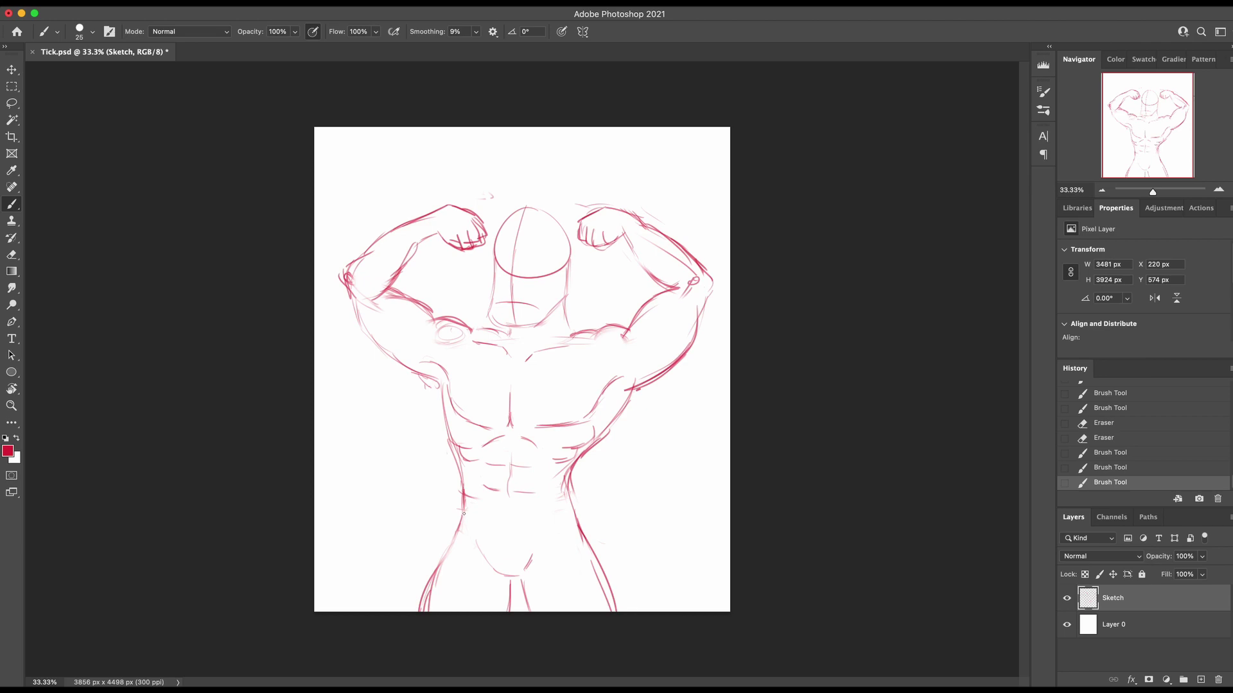
# Step: Reinforce the left hip contour and erase the doubled inner lines on both outer thighs
pyautogui.moveTo(461, 514); pyautogui.dragTo(450, 535)
pyautogui.moveTo(464, 511); pyautogui.dragTo(455, 533)
pyautogui.press('e')
pyautogui.moveTo(446, 565); pyautogui.dragTo(437, 606)
pyautogui.moveTo(594, 604); pyautogui.dragTo(575, 570)
# Step: Erase the leftover guide circle under the left shoulder and reinforce the left armpit line
pyautogui.press('b')
pyautogui.press('e')
pyautogui.moveTo(452, 335); pyautogui.dragTo(443, 348)
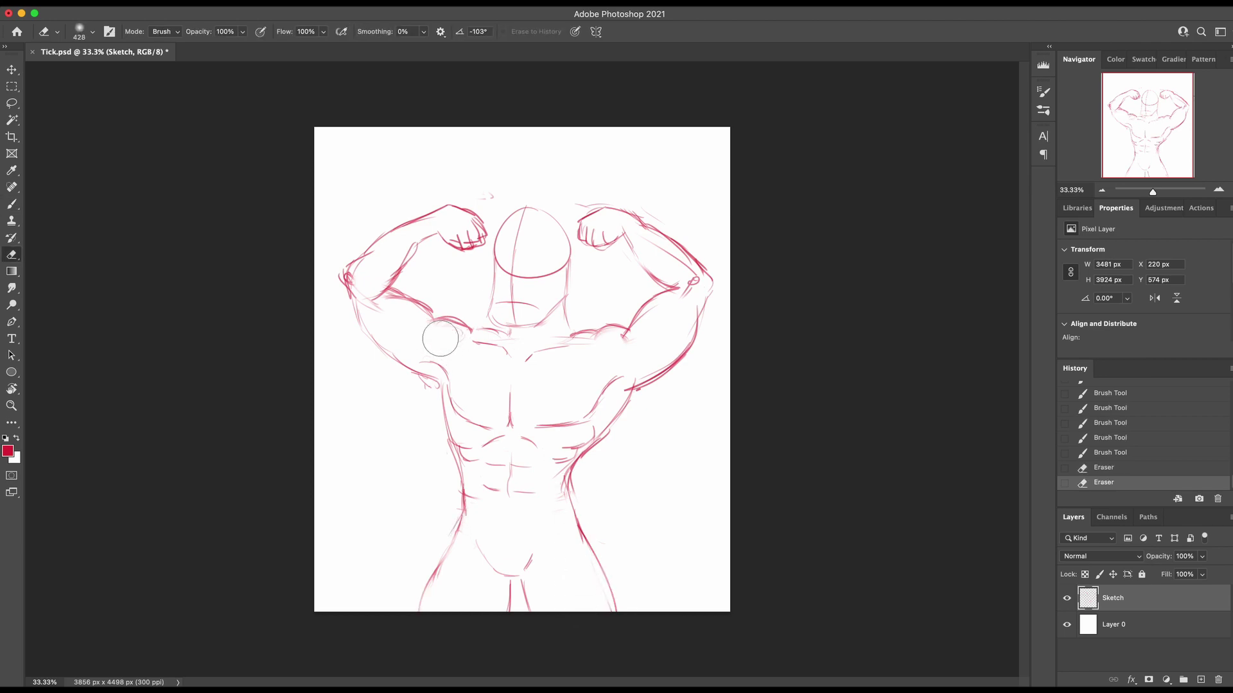
pyautogui.press('b')
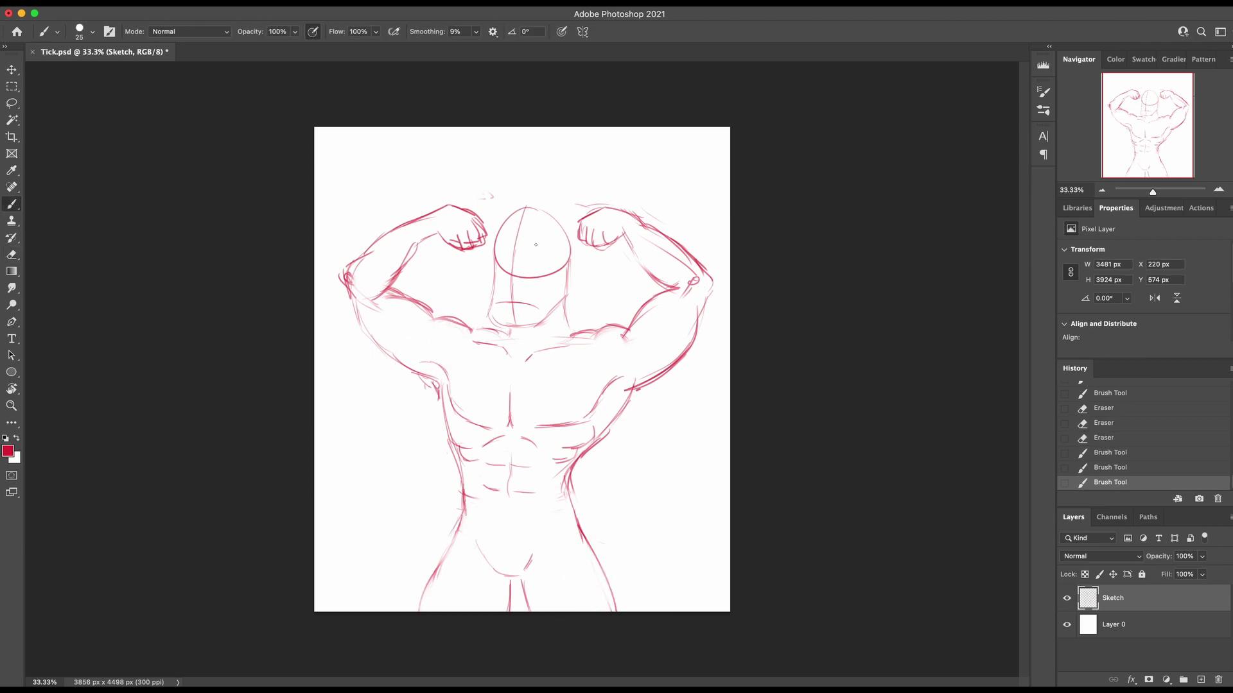
# Step: Erase the stray marks above the two fists
pyautogui.press('super+plus')
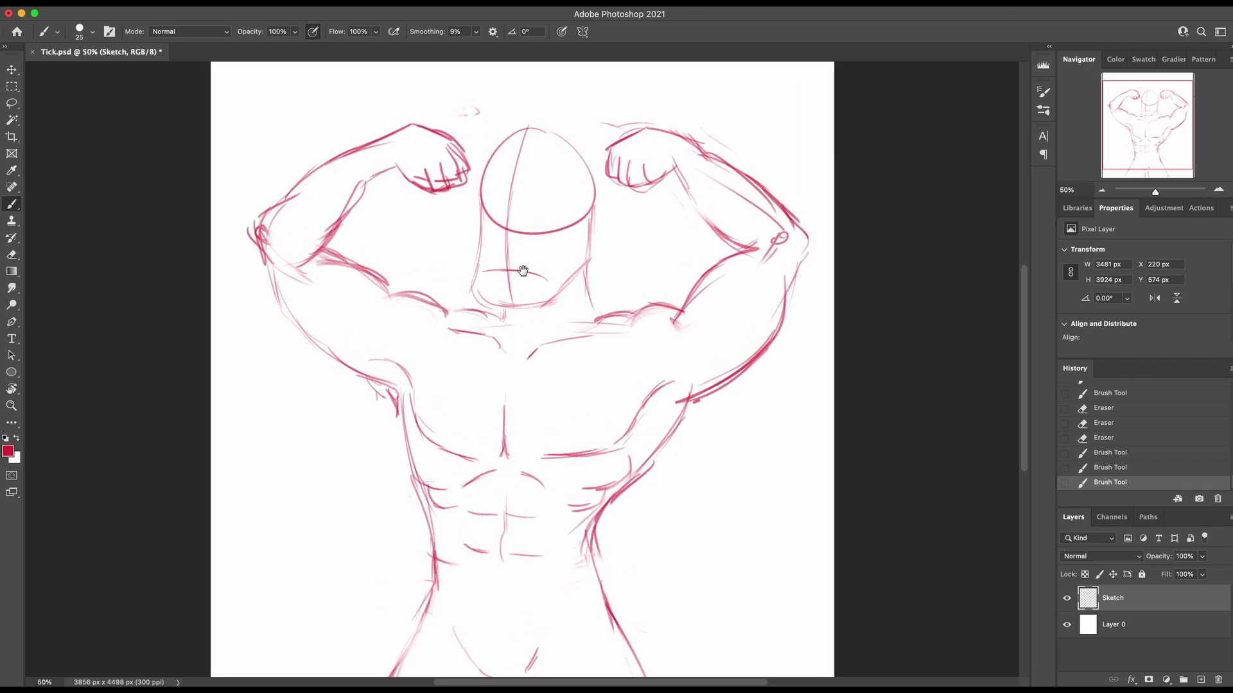
pyautogui.moveTo(523, 270); pyautogui.dragTo(530, 444)
pyautogui.press('e')
pyautogui.moveTo(480, 285); pyautogui.dragTo(468, 270)
pyautogui.moveTo(613, 289); pyautogui.dragTo(662, 293)
# Step: Draw a faint eye mark and the lower edge of the mask with a notch over the nose
pyautogui.press('b')
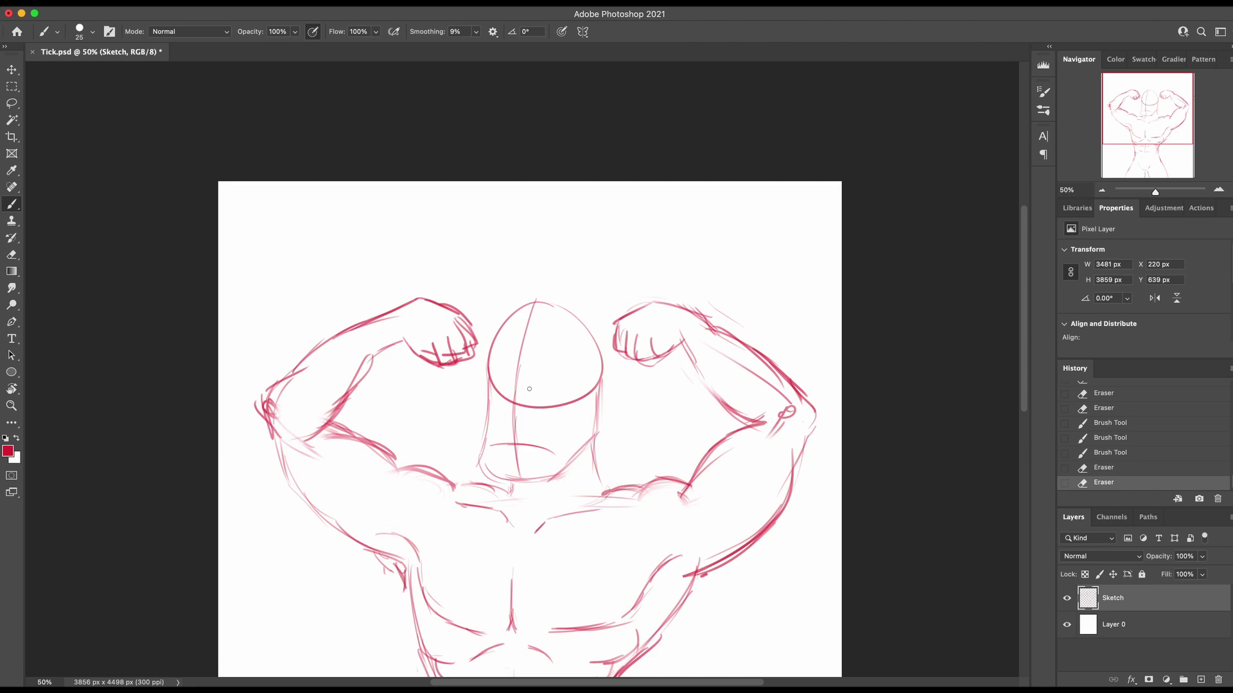
pyautogui.moveTo(530, 389); pyautogui.dragTo(554, 381)
pyautogui.moveTo(536, 387); pyautogui.dragTo(556, 381)
pyautogui.moveTo(534, 388); pyautogui.dragTo(546, 383)
pyautogui.moveTo(508, 391)
pyautogui.mouseDown()
pyautogui.moveTo(483, 391)
pyautogui.moveTo(503, 398)
pyautogui.mouseUp()
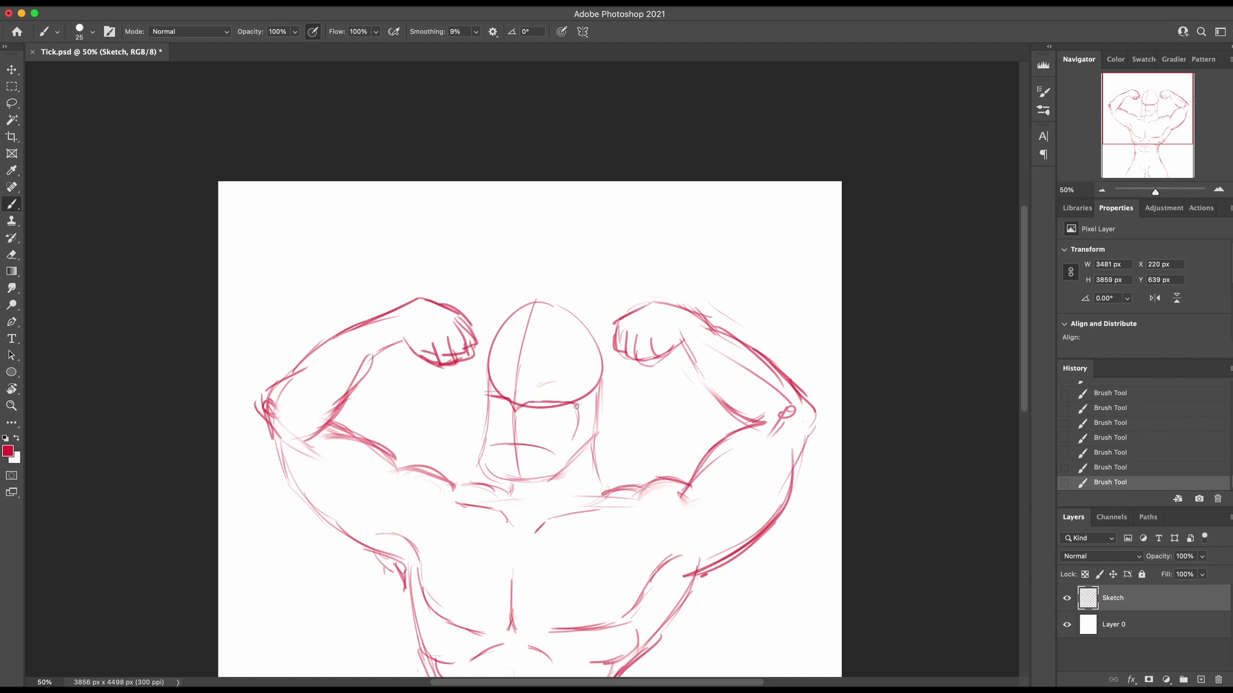
# Step: Draw the sides of the face below the mask and erase the guide lines inside the lower face
pyautogui.moveTo(577, 432); pyautogui.dragTo(523, 443)
pyautogui.moveTo(490, 392); pyautogui.dragTo(489, 430)
pyautogui.press('e')
pyautogui.press('b')
pyautogui.moveTo(489, 397)
pyautogui.mouseDown()
pyautogui.moveTo(483, 447)
pyautogui.moveTo(507, 425)
pyautogui.moveTo(479, 469)
pyautogui.moveTo(511, 483)
pyautogui.moveTo(549, 476)
pyautogui.moveTo(516, 481)
pyautogui.mouseUp()
pyautogui.press('e')
pyautogui.press('b')
pyautogui.press('e')
pyautogui.press('b')
# Step: Draw the square jaw and chin with a flat lower edge and solid jaw corners
pyautogui.moveTo(515, 481); pyautogui.dragTo(533, 481)
pyautogui.press('e')
pyautogui.press('b')
pyautogui.moveTo(508, 471); pyautogui.dragTo(534, 482)
pyautogui.moveTo(517, 480); pyautogui.dragTo(562, 479)
pyautogui.moveTo(561, 479)
pyautogui.mouseDown()
pyautogui.moveTo(568, 456)
pyautogui.moveTo(560, 481)
pyautogui.moveTo(481, 482)
pyautogui.mouseUp()
pyautogui.press('e')
pyautogui.press('b')
pyautogui.moveTo(485, 440); pyautogui.dragTo(479, 478)
pyautogui.moveTo(479, 477); pyautogui.dragTo(507, 481)
pyautogui.moveTo(491, 480); pyautogui.dragTo(519, 482)
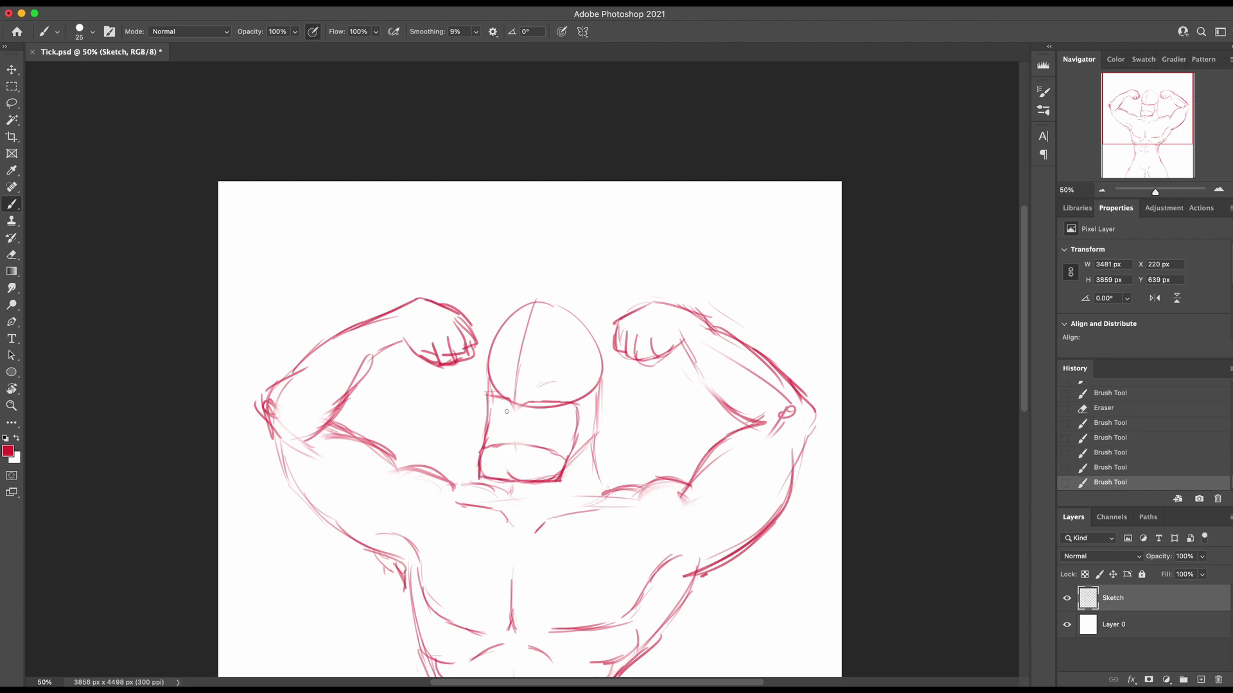
# Step: Draw the nose under the mask's notch and erase guide lines around the left eye area
pyautogui.moveTo(507, 412); pyautogui.dragTo(510, 415)
pyautogui.press('e')
pyautogui.moveTo(514, 405)
pyautogui.mouseDown()
pyautogui.moveTo(530, 376)
pyautogui.moveTo(550, 385)
pyautogui.moveTo(496, 389)
pyautogui.mouseUp()
pyautogui.press('b')
# Step: Draw a small dome-shaped eye opening on each side of the mask along a horizontal eye line
pyautogui.press('e')
pyautogui.press('b')
pyautogui.moveTo(488, 387)
pyautogui.mouseDown()
pyautogui.moveTo(570, 394)
pyautogui.moveTo(540, 386)
pyautogui.mouseUp()
pyautogui.press('super+z')
pyautogui.moveTo(538, 388); pyautogui.dragTo(543, 382)
pyautogui.moveTo(541, 384); pyautogui.dragTo(546, 381)
pyautogui.moveTo(545, 380); pyautogui.dragTo(556, 398)
pyautogui.moveTo(556, 396); pyautogui.dragTo(534, 397)
pyautogui.moveTo(506, 389); pyautogui.dragTo(493, 380)
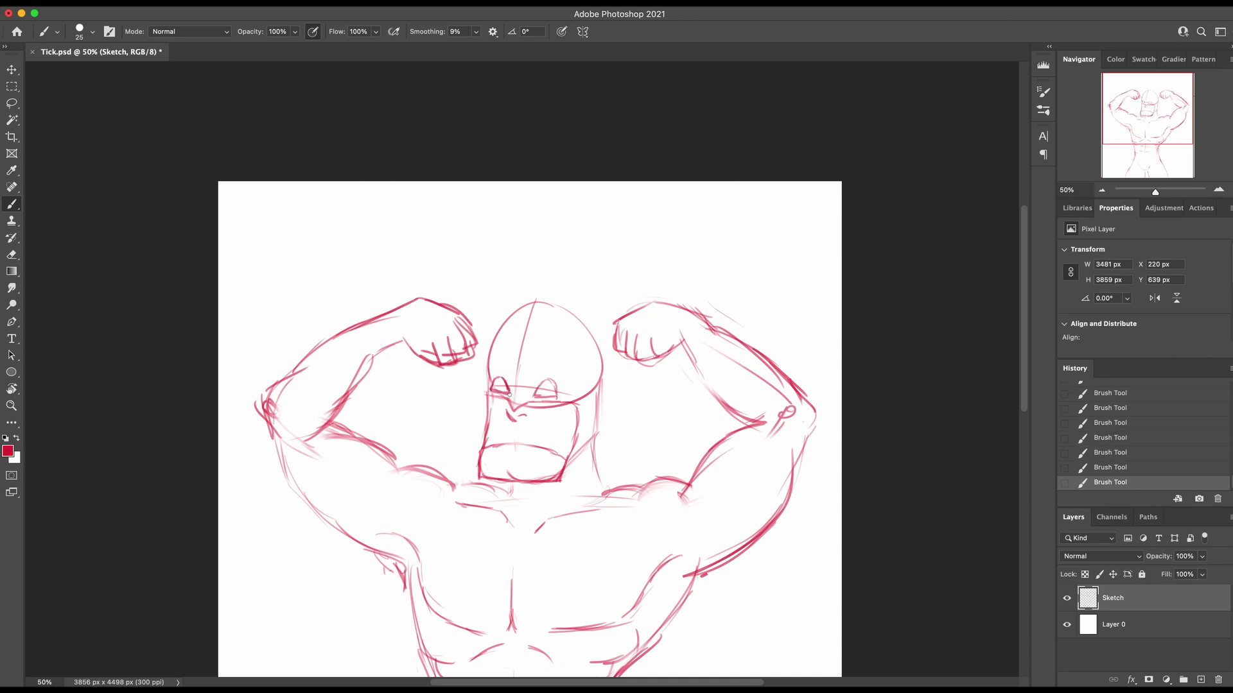
# Step: Erase the eye guide line and the vertical centre guide on the mask, reshaping the right eye
pyautogui.press('e')
pyautogui.moveTo(513, 401)
pyautogui.mouseDown()
pyautogui.moveTo(562, 384)
pyautogui.moveTo(537, 379)
pyautogui.moveTo(549, 382)
pyautogui.moveTo(547, 396)
pyautogui.mouseUp()
pyautogui.press('b')
pyautogui.press('e')
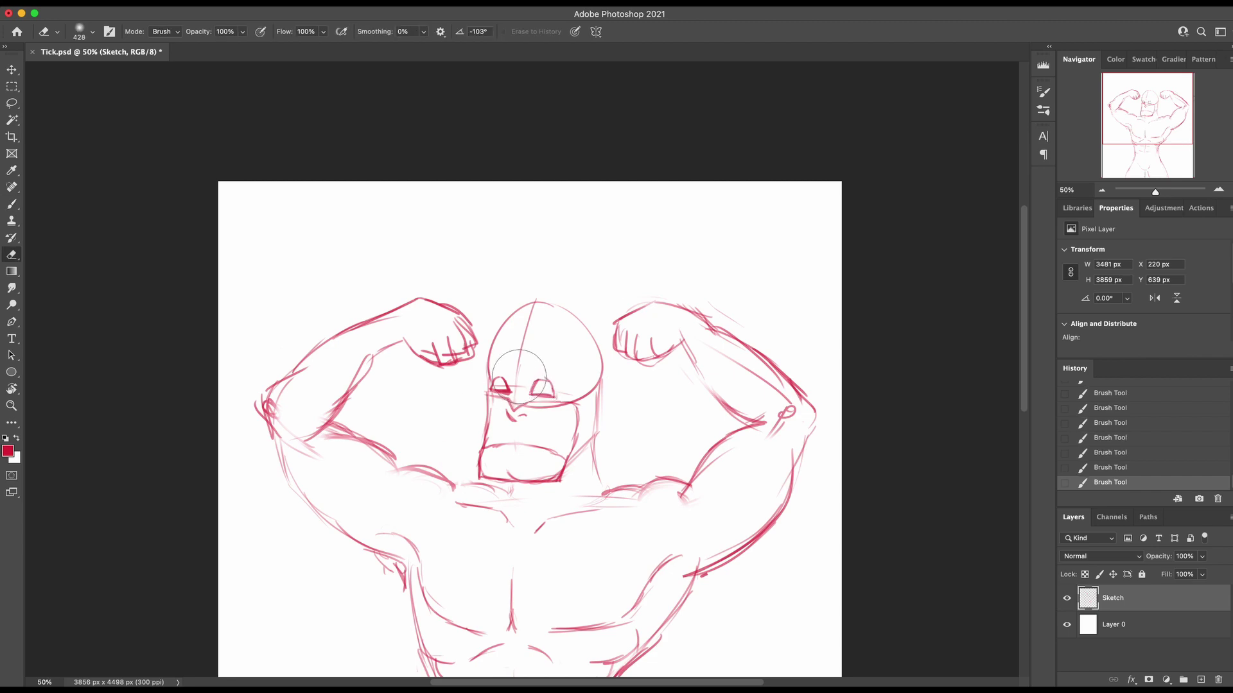
pyautogui.moveTo(527, 335); pyautogui.dragTo(517, 376)
pyautogui.moveTo(518, 376); pyautogui.dragTo(514, 399)
# Step: Redraw both mask eyes as larger, taller domes and lighten the mask edge near the right cheek
pyautogui.press('b')
pyautogui.moveTo(504, 385); pyautogui.dragTo(535, 378)
pyautogui.moveTo(538, 375)
pyautogui.mouseDown()
pyautogui.moveTo(552, 384)
pyautogui.moveTo(543, 392)
pyautogui.moveTo(503, 387)
pyautogui.moveTo(541, 383)
pyautogui.moveTo(514, 398)
pyautogui.moveTo(557, 411)
pyautogui.mouseUp()
pyautogui.press('e')
pyautogui.moveTo(556, 410)
pyautogui.mouseDown()
pyautogui.moveTo(531, 409)
pyautogui.moveTo(563, 408)
pyautogui.mouseUp()
# Step: Select the lower face with the Lasso and warp the jaw and chin lines into a curved shape
pyautogui.press('l')
pyautogui.moveTo(562, 429)
pyautogui.mouseDown()
pyautogui.moveTo(576, 475)
pyautogui.moveTo(544, 499)
pyautogui.moveTo(477, 481)
pyautogui.moveTo(447, 438)
pyautogui.moveTo(478, 412)
pyautogui.moveTo(504, 428)
pyautogui.moveTo(563, 424)
pyautogui.mouseUp()
pyautogui.press('super+t')
pyautogui.moveTo(516, 499); pyautogui.dragTo(518, 504)
pyautogui.rightClick(518, 504)
pyautogui.click(536, 464)
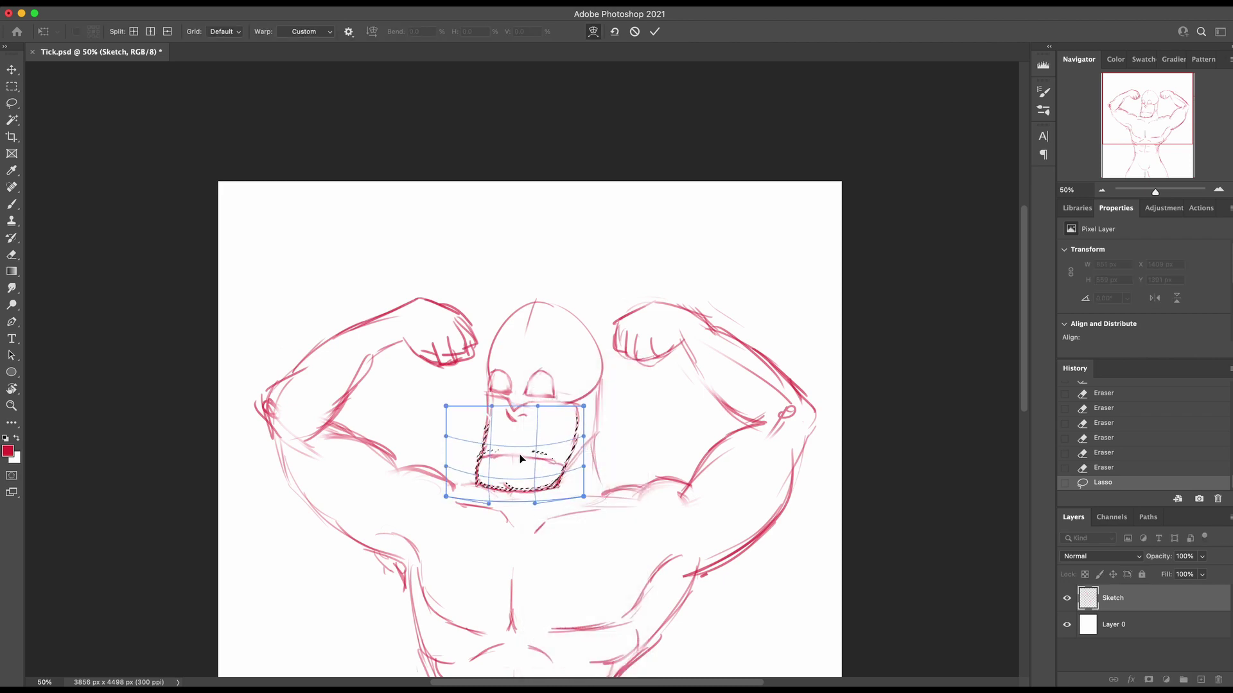
pyautogui.moveTo(520, 457); pyautogui.dragTo(480, 465)
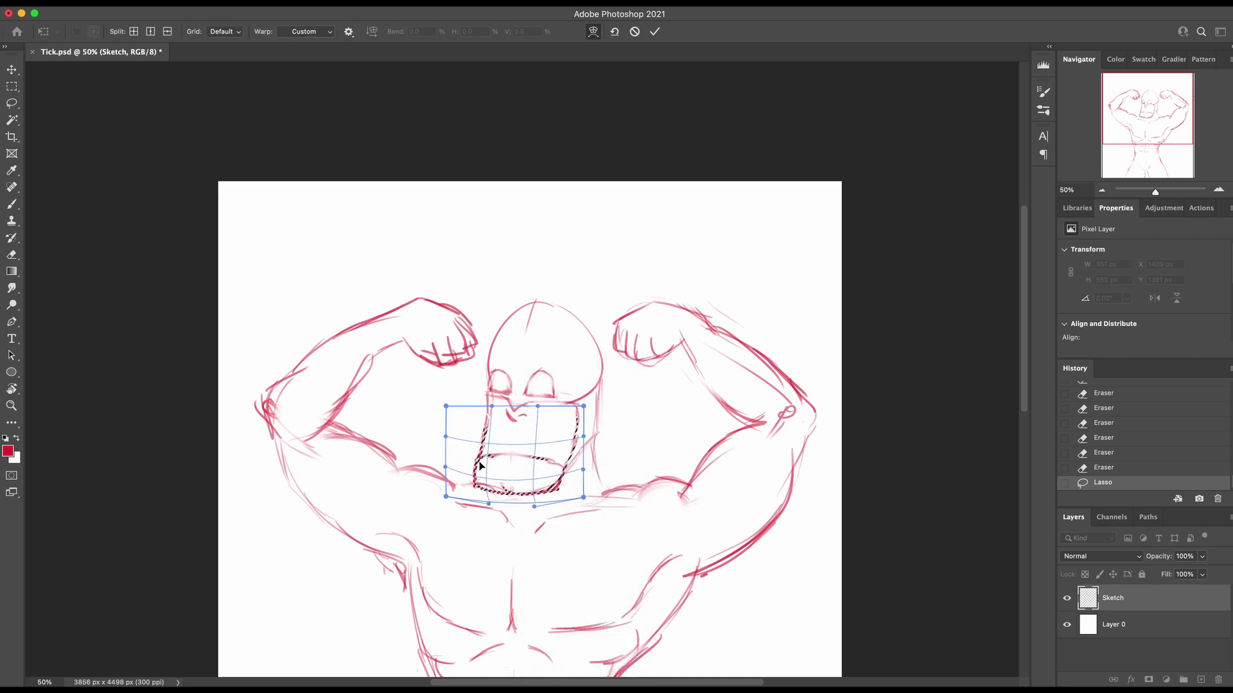
pyautogui.press('Return')
pyautogui.press('super+d')
# Step: Redraw the jaw's right edge and the line across the top of the chin, erasing stray strokes
pyautogui.press('b')
pyautogui.moveTo(577, 420); pyautogui.dragTo(558, 485)
pyautogui.moveTo(566, 469)
pyautogui.mouseDown()
pyautogui.moveTo(557, 488)
pyautogui.moveTo(514, 456)
pyautogui.mouseUp()
pyautogui.press('e')
pyautogui.press('b')
pyautogui.moveTo(537, 458)
pyautogui.mouseDown()
pyautogui.moveTo(496, 455)
pyautogui.moveTo(528, 462)
pyautogui.mouseUp()
pyautogui.moveTo(519, 461); pyautogui.dragTo(571, 452)
pyautogui.press('e')
pyautogui.moveTo(572, 461); pyautogui.dragTo(553, 480)
pyautogui.press('b')
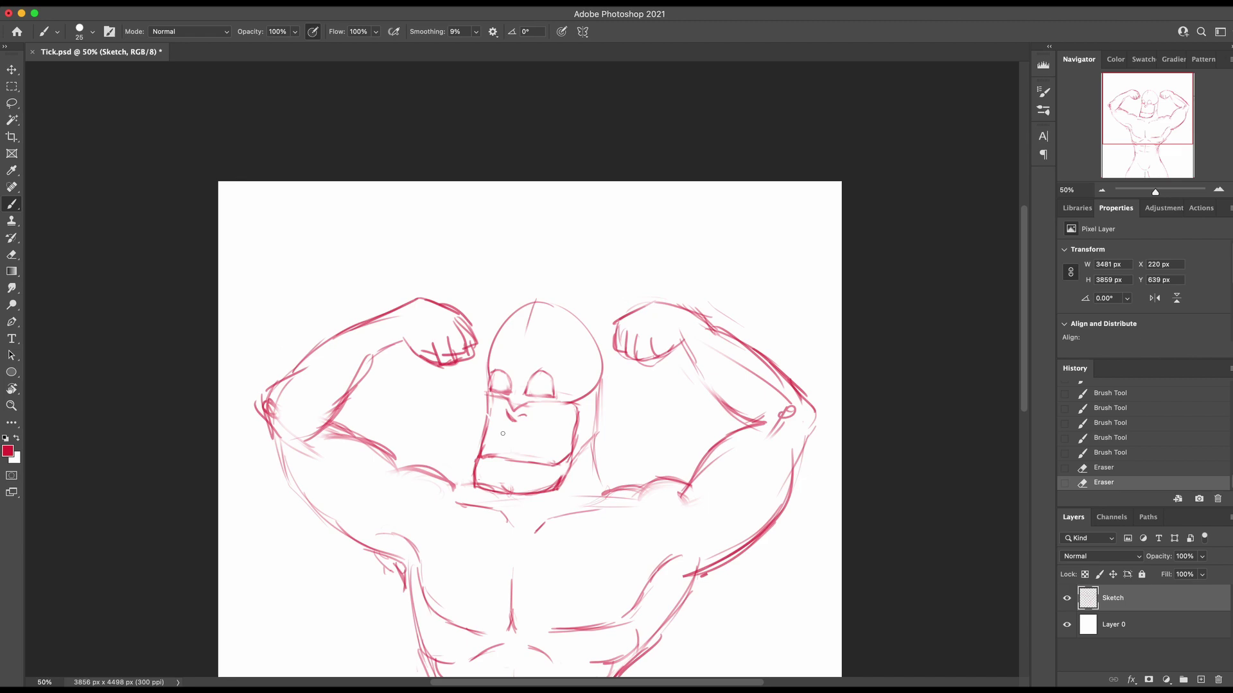
# Step: Draw a toothy grin below the nose, then reposition and angle it within the face using Free Transform
pyautogui.moveTo(500, 434)
pyautogui.mouseDown()
pyautogui.moveTo(556, 430)
pyautogui.moveTo(528, 445)
pyautogui.moveTo(543, 443)
pyautogui.mouseUp()
pyautogui.press('super+z')
pyautogui.press('l')
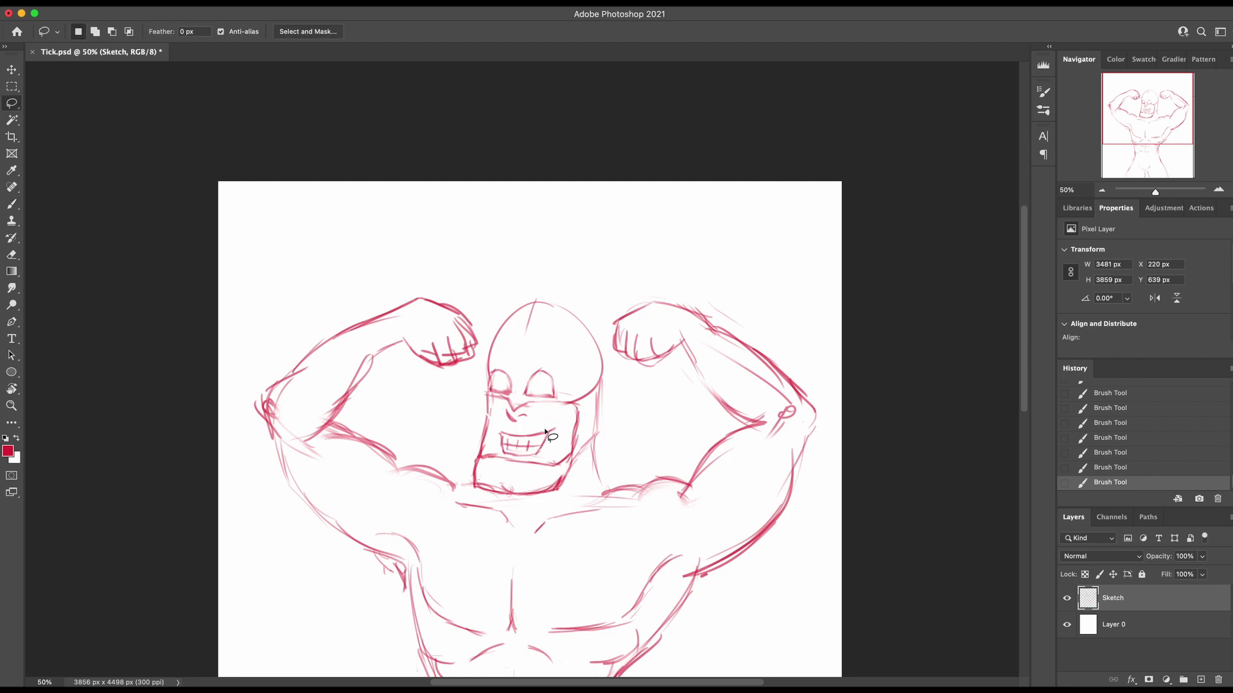
pyautogui.moveTo(562, 418)
pyautogui.mouseDown()
pyautogui.moveTo(554, 450)
pyautogui.moveTo(530, 459)
pyautogui.moveTo(498, 457)
pyautogui.moveTo(493, 420)
pyautogui.mouseUp()
pyautogui.press('super+t')
pyautogui.moveTo(489, 439); pyautogui.dragTo(480, 437)
pyautogui.moveTo(563, 440); pyautogui.dragTo(524, 447)
pyautogui.moveTo(520, 456); pyautogui.dragTo(520, 455)
pyautogui.press('Return')
pyautogui.press('super+d')
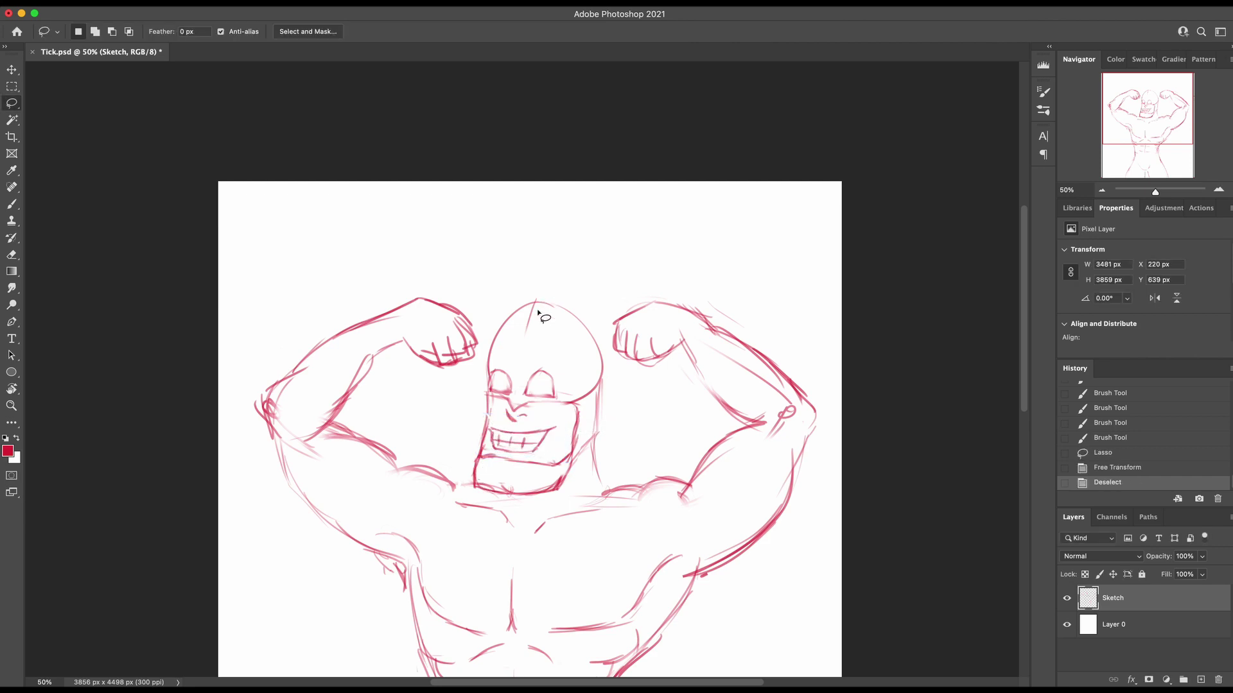
# Step: Rework the mask's left edge beside the eye and draw arched brow lines above both eyes
pyautogui.press('b')
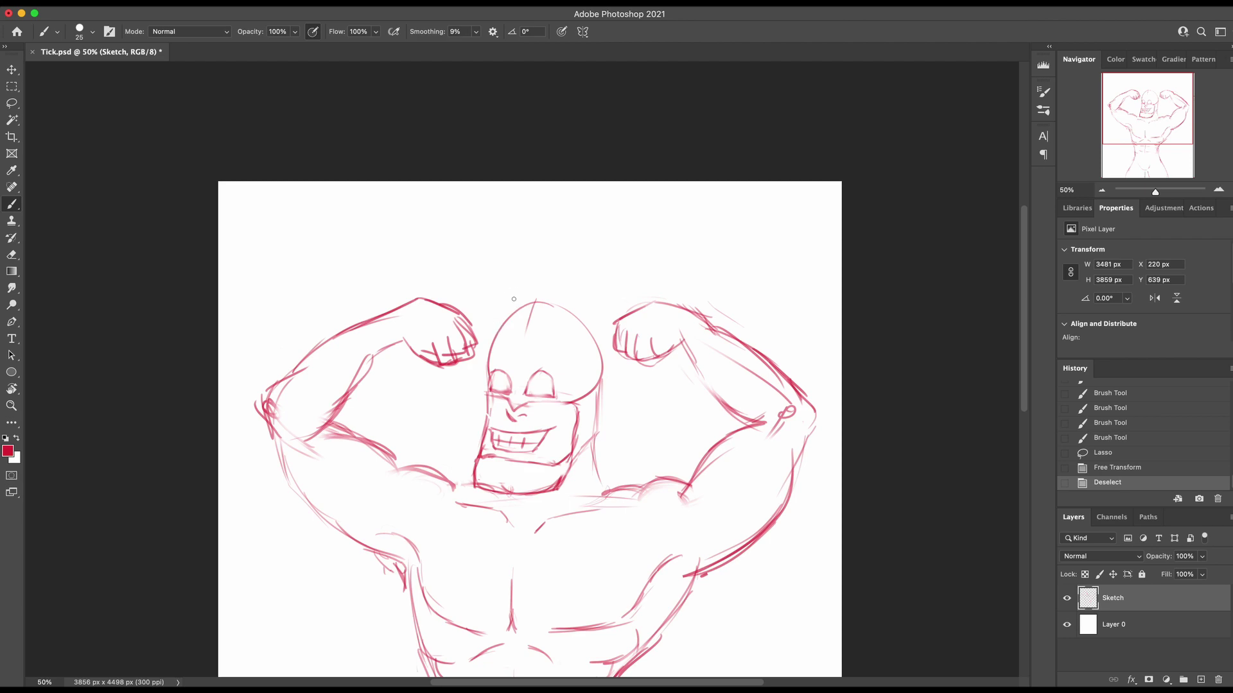
pyautogui.moveTo(491, 368); pyautogui.dragTo(488, 385)
pyautogui.moveTo(490, 379)
pyautogui.mouseDown()
pyautogui.moveTo(498, 342)
pyautogui.moveTo(490, 355)
pyautogui.moveTo(514, 351)
pyautogui.moveTo(487, 363)
pyautogui.mouseUp()
pyautogui.press('e')
pyautogui.press('b')
pyautogui.moveTo(488, 365); pyautogui.dragTo(490, 355)
pyautogui.moveTo(488, 360); pyautogui.dragTo(494, 351)
pyautogui.moveTo(489, 356); pyautogui.dragTo(515, 347)
pyautogui.moveTo(538, 348); pyautogui.dragTo(572, 363)
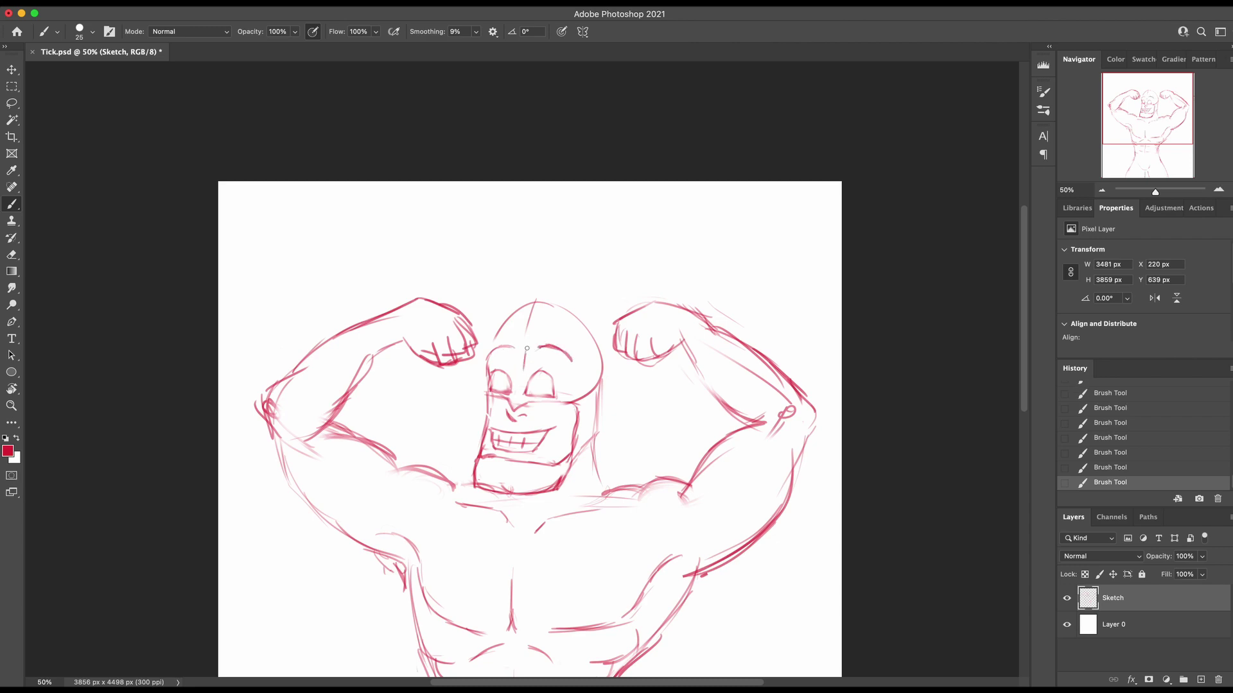
pyautogui.press('w')
pyautogui.click(526, 334)
pyautogui.press('b')
pyautogui.press('super+d')
# Step: Erase the tall crown and redraw the top and right side of the head as a lower, rounder dome
pyautogui.press('e')
pyautogui.moveTo(527, 321)
pyautogui.mouseDown()
pyautogui.moveTo(511, 336)
pyautogui.moveTo(524, 309)
pyautogui.moveTo(506, 314)
pyautogui.moveTo(505, 330)
pyautogui.moveTo(526, 320)
pyautogui.mouseUp()
pyautogui.press('b')
pyautogui.moveTo(517, 324)
pyautogui.mouseDown()
pyautogui.moveTo(537, 316)
pyautogui.moveTo(572, 338)
pyautogui.moveTo(597, 396)
pyautogui.mouseUp()
pyautogui.press('e')
pyautogui.moveTo(593, 350)
pyautogui.mouseDown()
pyautogui.moveTo(539, 289)
pyautogui.moveTo(596, 354)
pyautogui.moveTo(583, 397)
pyautogui.mouseUp()
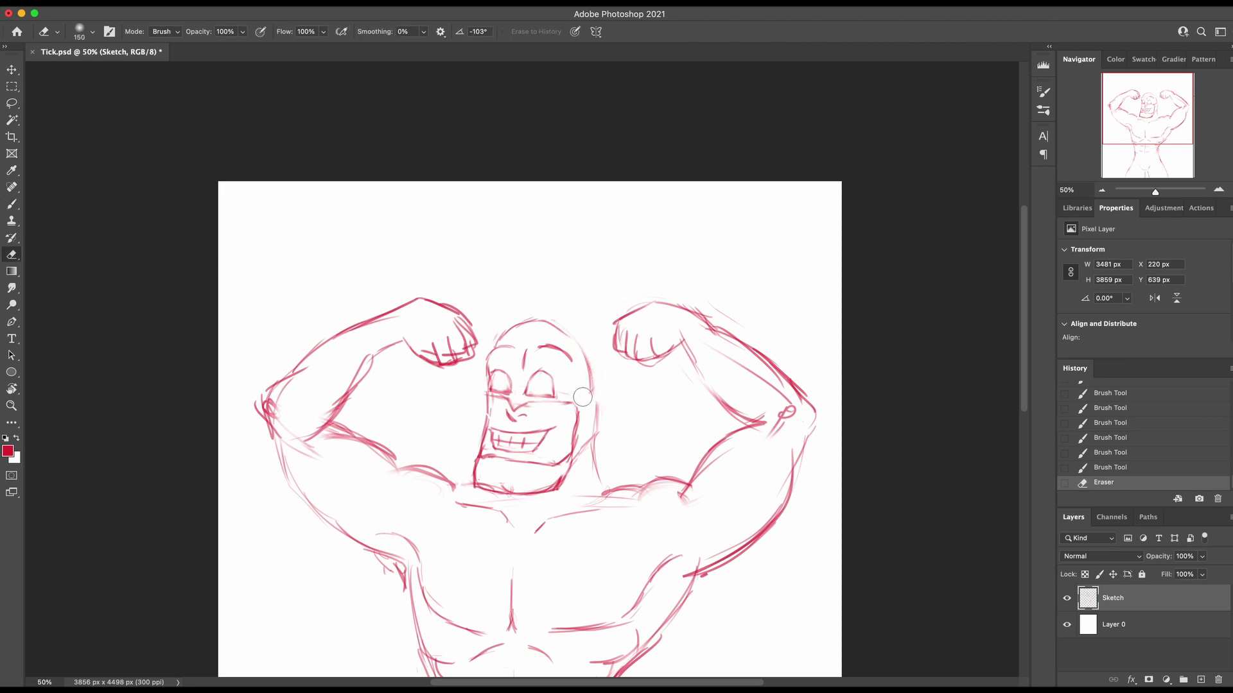
pyautogui.press('b')
pyautogui.moveTo(560, 327)
pyautogui.mouseDown()
pyautogui.moveTo(514, 327)
pyautogui.moveTo(562, 330)
pyautogui.moveTo(584, 350)
pyautogui.moveTo(586, 339)
pyautogui.moveTo(596, 401)
pyautogui.moveTo(565, 341)
pyautogui.moveTo(593, 409)
pyautogui.mouseUp()
pyautogui.press('e')
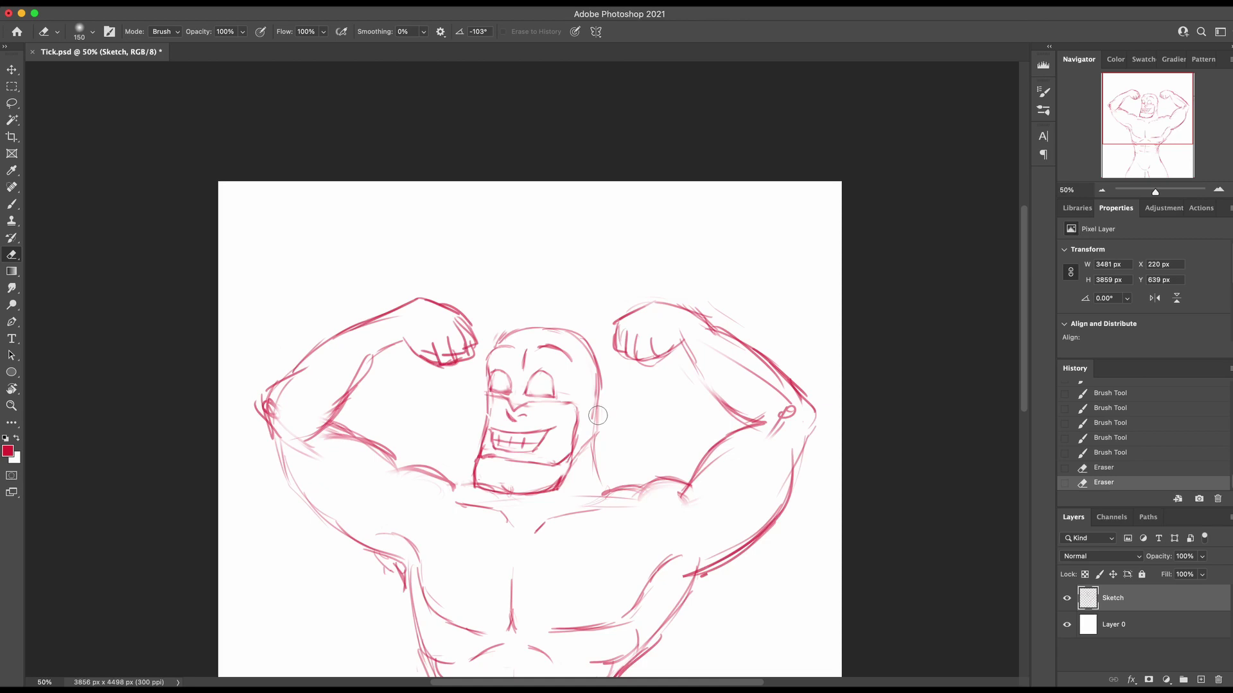
# Step: Draw two segmented antennae with forked tips rising from the top of the head
pyautogui.press('b')
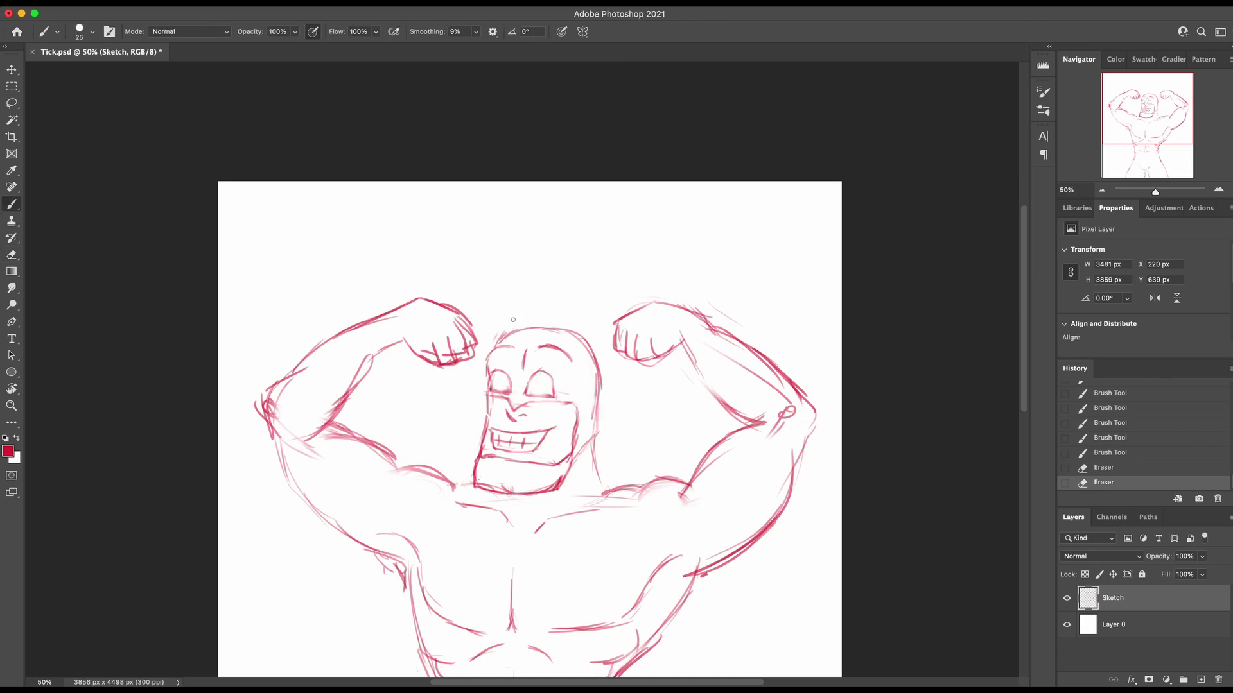
pyautogui.moveTo(514, 328); pyautogui.dragTo(530, 245)
pyautogui.moveTo(579, 324); pyautogui.dragTo(573, 328)
pyautogui.moveTo(581, 321)
pyautogui.mouseDown()
pyautogui.moveTo(572, 328)
pyautogui.moveTo(580, 235)
pyautogui.moveTo(585, 281)
pyautogui.mouseUp()
pyautogui.press('super+z')
pyautogui.moveTo(587, 290)
pyautogui.mouseDown()
pyautogui.moveTo(576, 260)
pyautogui.moveTo(591, 272)
pyautogui.mouseUp()
pyautogui.press('super+z')
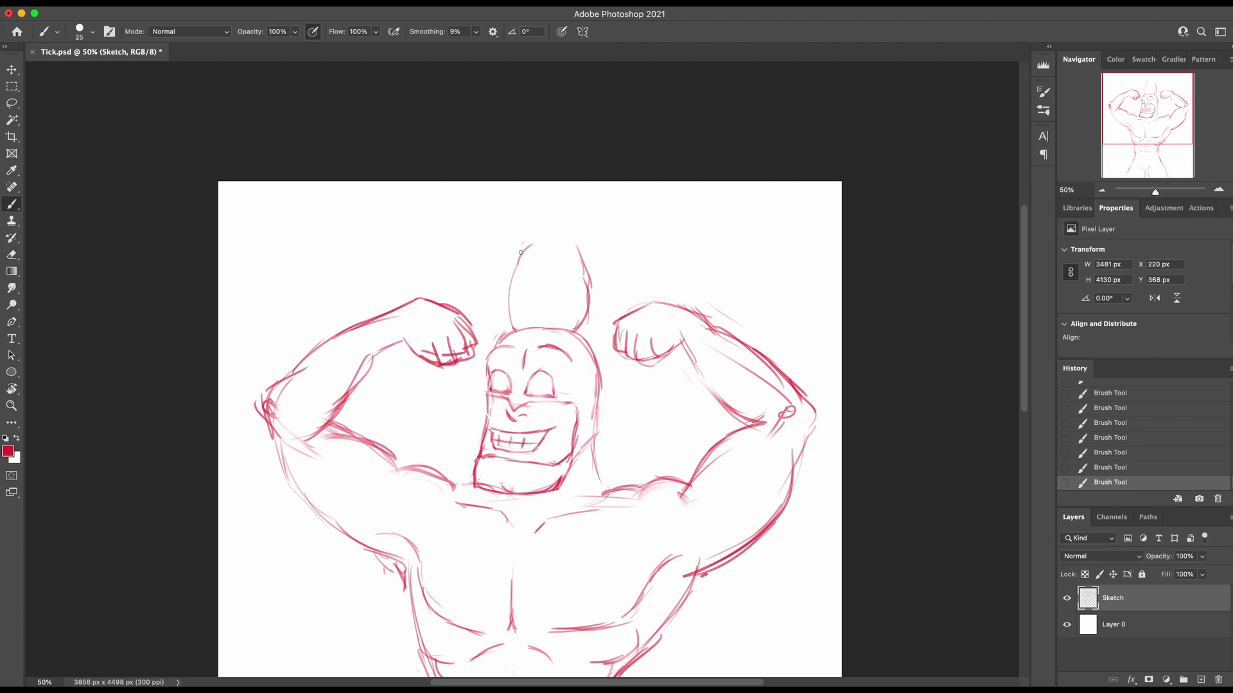
pyautogui.moveTo(531, 230); pyautogui.dragTo(566, 236)
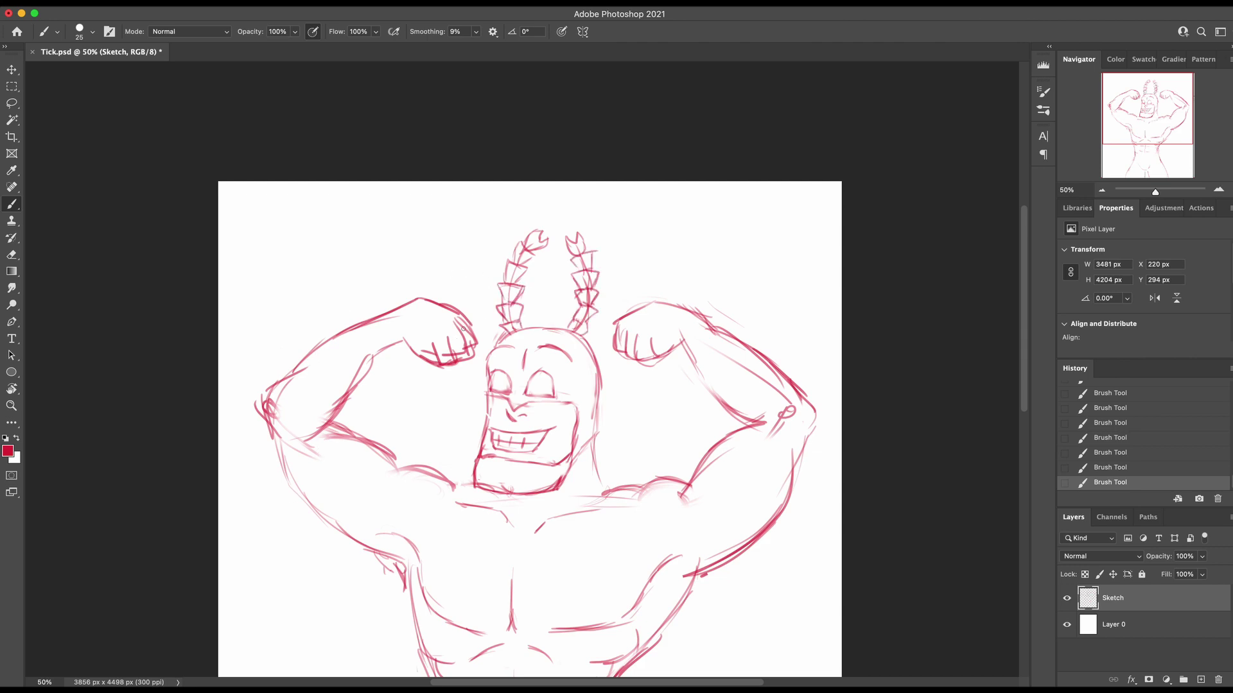
# Step: Select the left antenna with the Lasso and flip it horizontally so it curves outward
pyautogui.press('l')
pyautogui.moveTo(540, 302)
pyautogui.mouseDown()
pyautogui.moveTo(536, 318)
pyautogui.moveTo(497, 329)
pyautogui.moveTo(539, 205)
pyautogui.moveTo(553, 276)
pyautogui.moveTo(534, 324)
pyautogui.moveTo(508, 335)
pyautogui.moveTo(512, 306)
pyautogui.mouseUp()
pyautogui.press('super+t')
pyautogui.rightClick(525, 255)
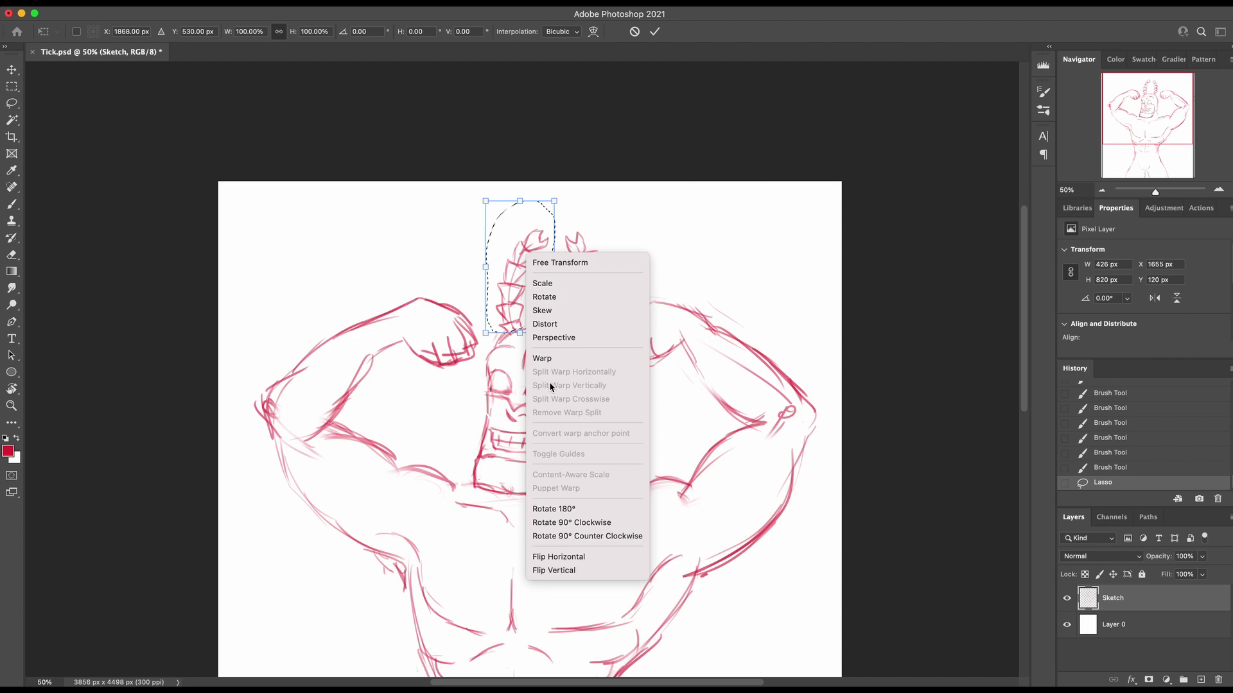
pyautogui.click(563, 556)
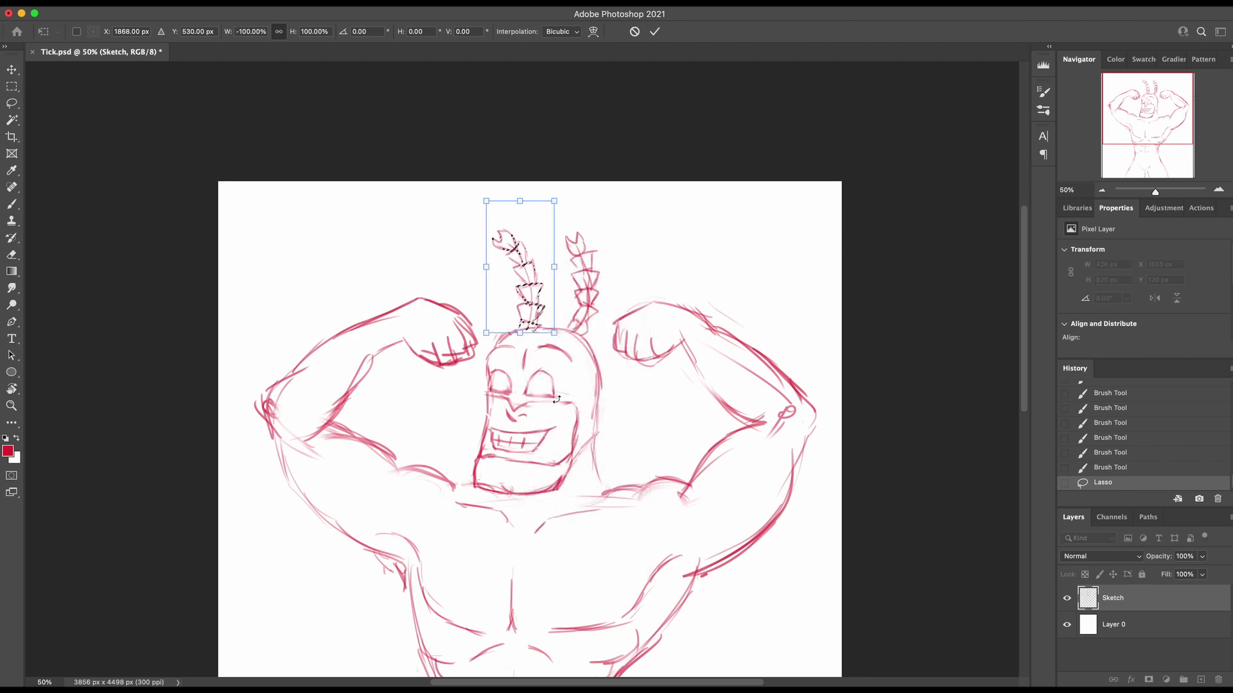
pyautogui.press('Return')
pyautogui.press('super+d')
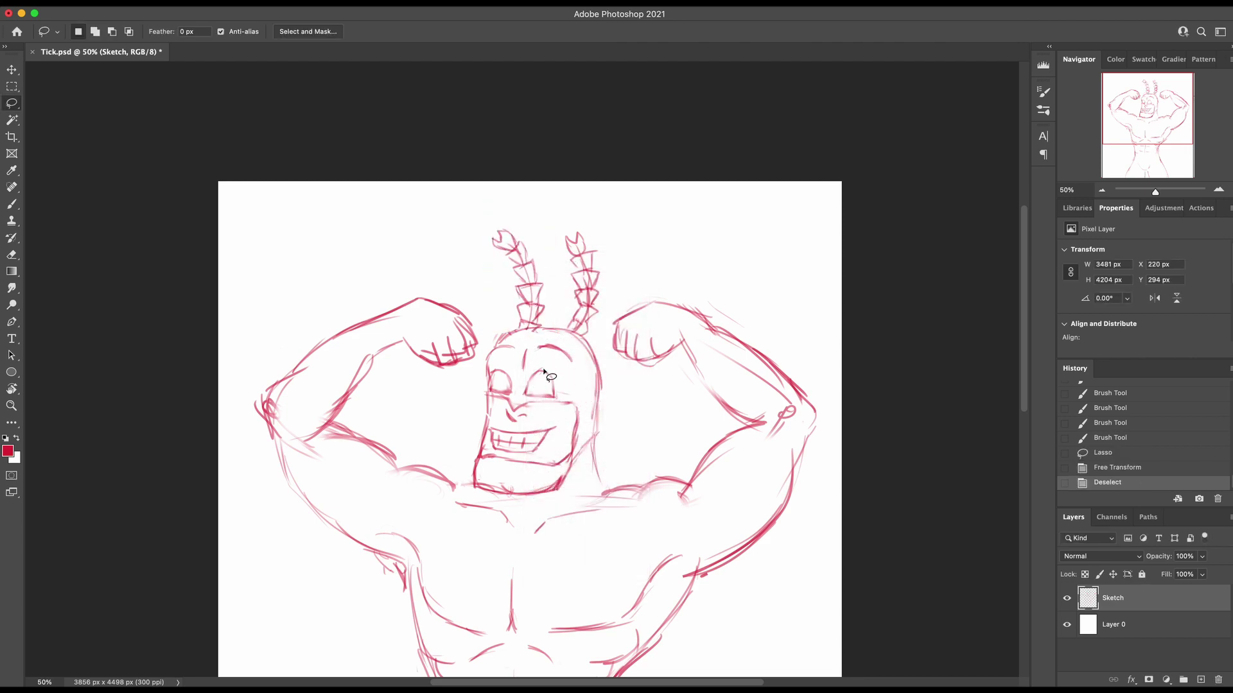
# Step: Redraw the right side of the head with a contoured brow and cheek, erasing the old outline
pyautogui.press('b')
pyautogui.moveTo(568, 331)
pyautogui.mouseDown()
pyautogui.moveTo(592, 375)
pyautogui.moveTo(580, 342)
pyautogui.moveTo(555, 329)
pyautogui.moveTo(504, 332)
pyautogui.moveTo(565, 330)
pyautogui.mouseUp()
pyautogui.press('e')
pyautogui.press('b')
pyautogui.moveTo(564, 330); pyautogui.dragTo(592, 373)
pyautogui.moveTo(578, 342); pyautogui.dragTo(598, 411)
pyautogui.press('e')
pyautogui.moveTo(594, 360); pyautogui.dragTo(593, 384)
pyautogui.press('b')
pyautogui.moveTo(581, 352); pyautogui.dragTo(595, 380)
pyautogui.press('super+z')
pyautogui.moveTo(584, 363)
pyautogui.mouseDown()
pyautogui.moveTo(599, 384)
pyautogui.moveTo(597, 432)
pyautogui.mouseUp()
pyautogui.moveTo(591, 374)
pyautogui.mouseDown()
pyautogui.moveTo(573, 331)
pyautogui.moveTo(578, 350)
pyautogui.mouseUp()
pyautogui.press('e')
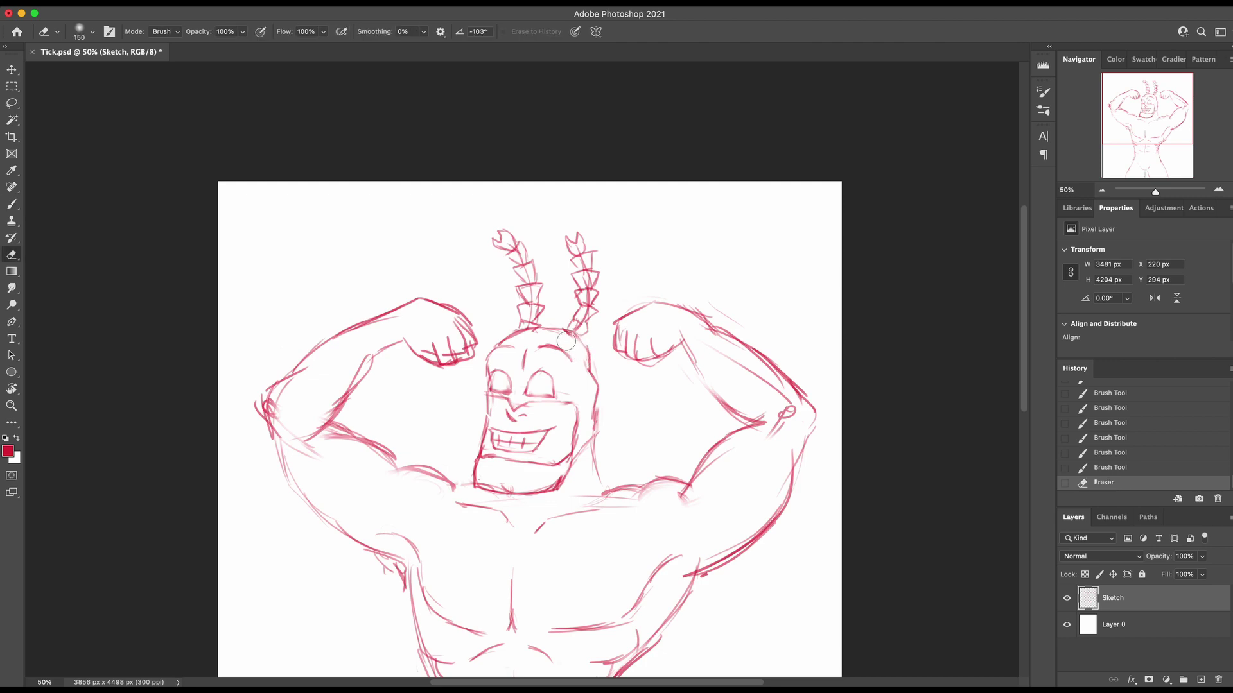
# Step: Lighten the right forearm and fist lines and redraw the heel of the hand and curled fingers
pyautogui.press('l')
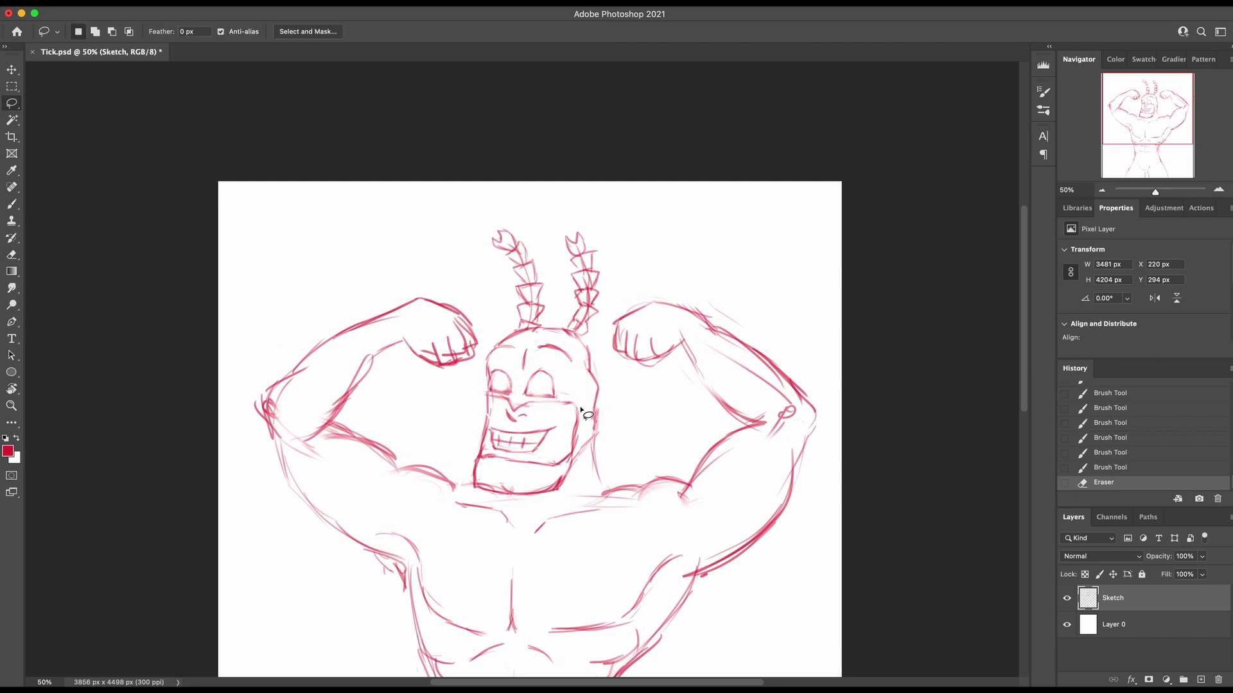
pyautogui.press('e')
pyautogui.click(441, 352)
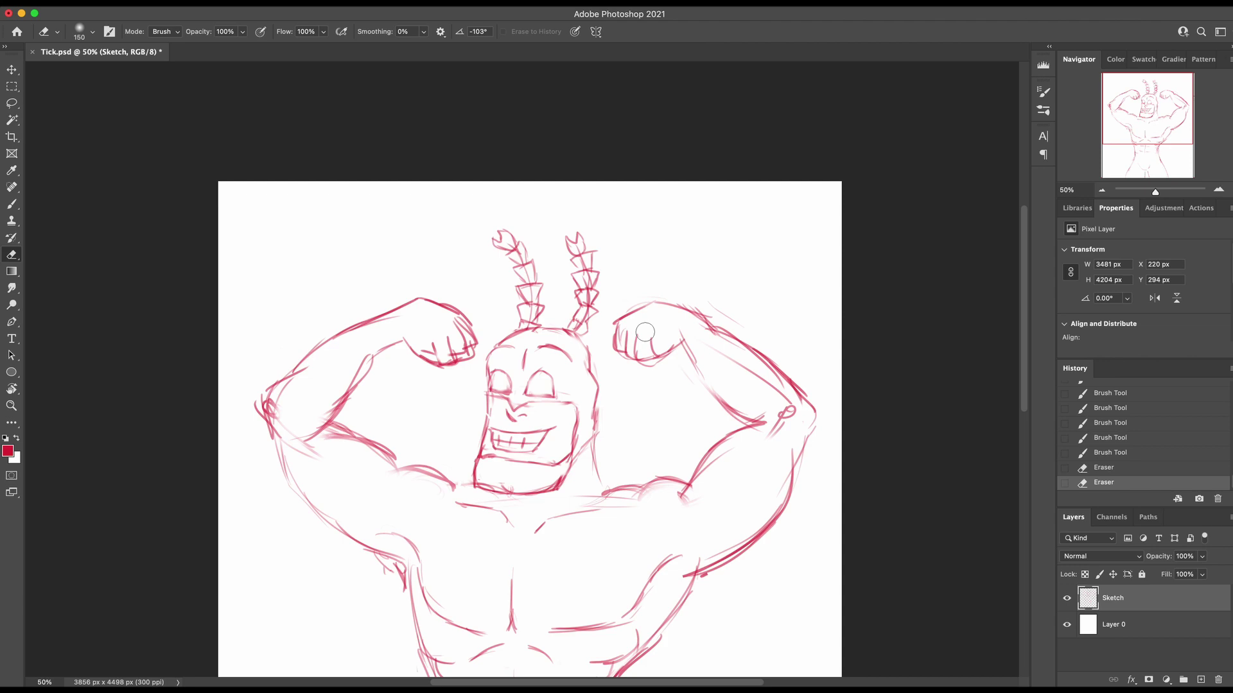
pyautogui.moveTo(718, 335); pyautogui.dragTo(693, 313)
pyautogui.moveTo(696, 373); pyautogui.dragTo(676, 344)
pyautogui.press('b')
pyautogui.moveTo(681, 336); pyautogui.dragTo(671, 350)
pyautogui.moveTo(682, 335)
pyautogui.mouseDown()
pyautogui.moveTo(660, 362)
pyautogui.moveTo(670, 351)
pyautogui.moveTo(610, 339)
pyautogui.moveTo(634, 321)
pyautogui.moveTo(633, 351)
pyautogui.mouseUp()
pyautogui.press('e')
pyautogui.press('b')
pyautogui.press('e')
pyautogui.press('b')
pyautogui.press('e')
pyautogui.press('b')
pyautogui.moveTo(631, 350); pyautogui.dragTo(647, 353)
# Step: Adjust the right fist's fingers with Free Transform and redraw the knuckle contour near the head
pyautogui.press('l')
pyautogui.moveTo(657, 359)
pyautogui.mouseDown()
pyautogui.moveTo(621, 313)
pyautogui.moveTo(663, 328)
pyautogui.moveTo(643, 353)
pyautogui.moveTo(662, 354)
pyautogui.moveTo(649, 345)
pyautogui.mouseUp()
pyautogui.press('super+t')
pyautogui.press('Return')
pyautogui.press('super+d')
pyautogui.press('b')
pyautogui.moveTo(639, 331); pyautogui.dragTo(645, 328)
pyautogui.moveTo(617, 318); pyautogui.dragTo(611, 321)
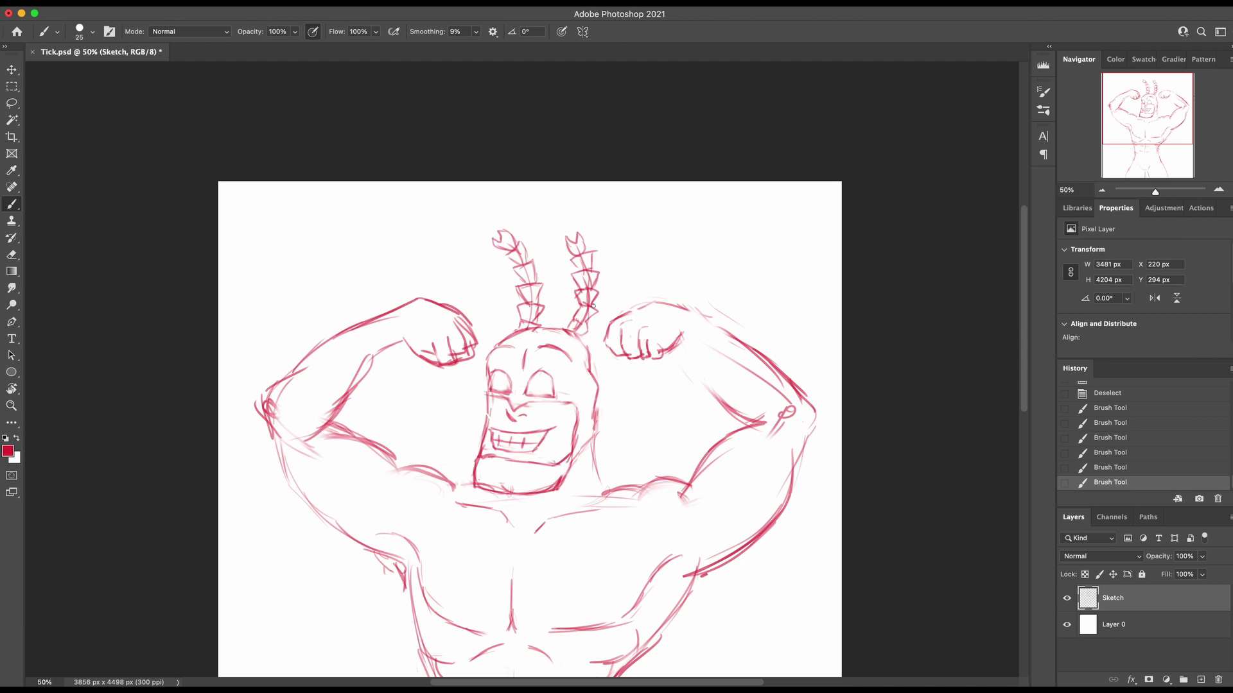
# Step: Clean up the right fist by erasing overlapping finger lines and redrawing the finger divisions and outer knuckle
pyautogui.press('e')
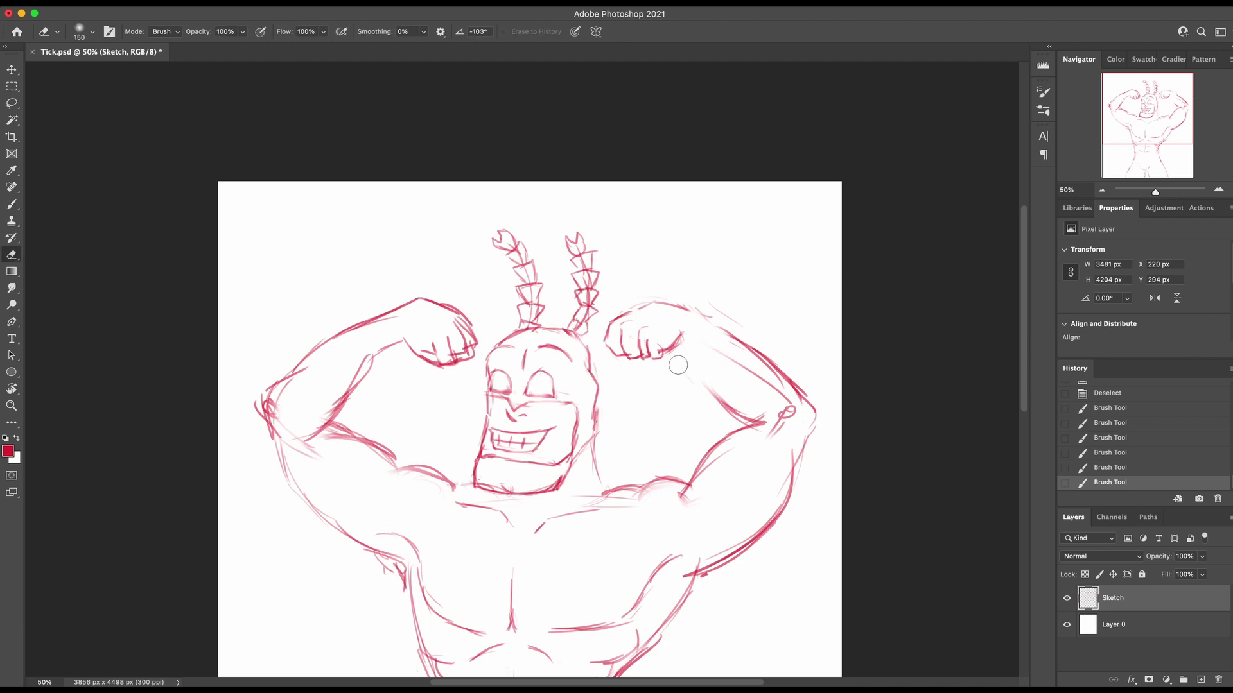
pyautogui.moveTo(654, 343)
pyautogui.mouseDown()
pyautogui.moveTo(629, 352)
pyautogui.moveTo(644, 352)
pyautogui.mouseUp()
pyautogui.press('b')
pyautogui.moveTo(647, 337)
pyautogui.mouseDown()
pyautogui.moveTo(648, 359)
pyautogui.moveTo(668, 351)
pyautogui.moveTo(648, 360)
pyautogui.mouseUp()
pyautogui.press('e')
pyautogui.moveTo(652, 345)
pyautogui.mouseDown()
pyautogui.moveTo(643, 361)
pyautogui.moveTo(630, 348)
pyautogui.moveTo(644, 357)
pyautogui.mouseUp()
pyautogui.press('b')
pyautogui.press('e')
pyautogui.moveTo(619, 327)
pyautogui.mouseDown()
pyautogui.moveTo(617, 356)
pyautogui.moveTo(619, 341)
pyautogui.mouseUp()
pyautogui.press('b')
pyautogui.moveTo(610, 331)
pyautogui.mouseDown()
pyautogui.moveTo(613, 352)
pyautogui.moveTo(615, 323)
pyautogui.mouseUp()
pyautogui.press('e')
pyautogui.moveTo(618, 348)
pyautogui.mouseDown()
pyautogui.moveTo(634, 358)
pyautogui.moveTo(610, 340)
pyautogui.mouseUp()
pyautogui.moveTo(624, 320)
pyautogui.mouseDown()
pyautogui.moveTo(607, 339)
pyautogui.moveTo(615, 357)
pyautogui.mouseUp()
# Step: Redraw the right fist's rounded fingertips and the upper and lower contours of its wrist and forearm
pyautogui.press('b')
pyautogui.press('e')
pyautogui.press('b')
pyautogui.moveTo(623, 353); pyautogui.dragTo(633, 359)
pyautogui.moveTo(644, 352); pyautogui.dragTo(654, 357)
pyautogui.moveTo(659, 354)
pyautogui.mouseDown()
pyautogui.moveTo(669, 348)
pyautogui.moveTo(721, 400)
pyautogui.mouseUp()
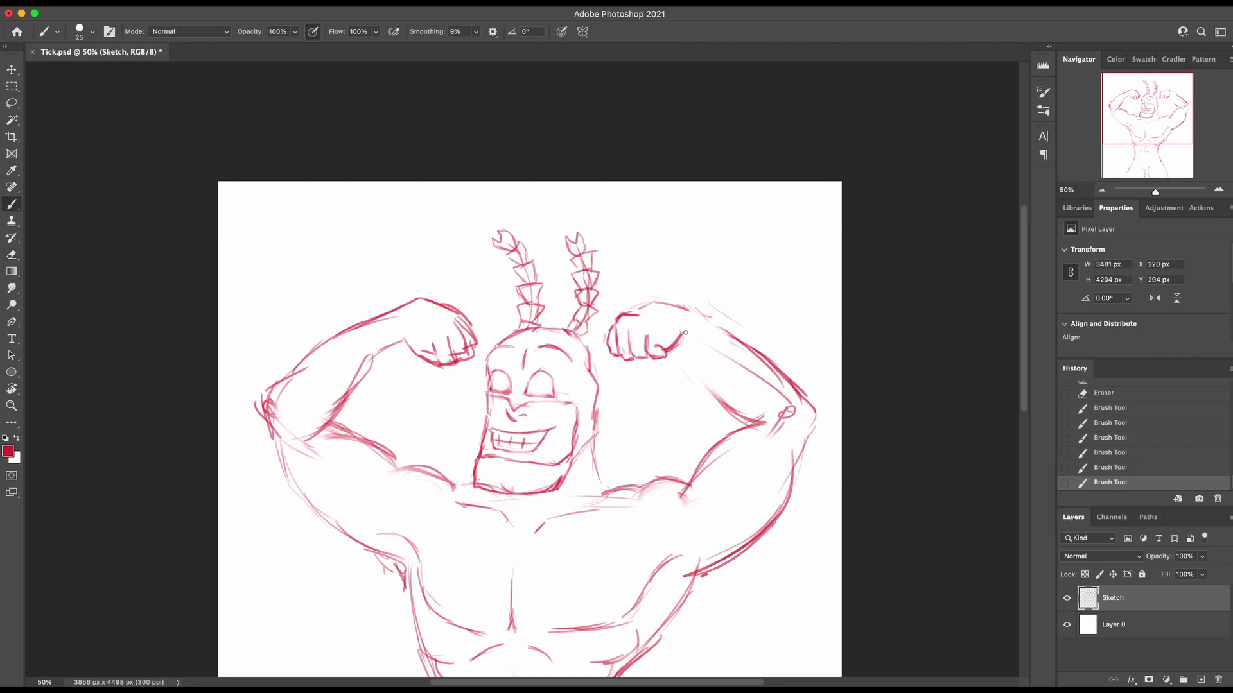
pyautogui.moveTo(727, 331); pyautogui.dragTo(621, 314)
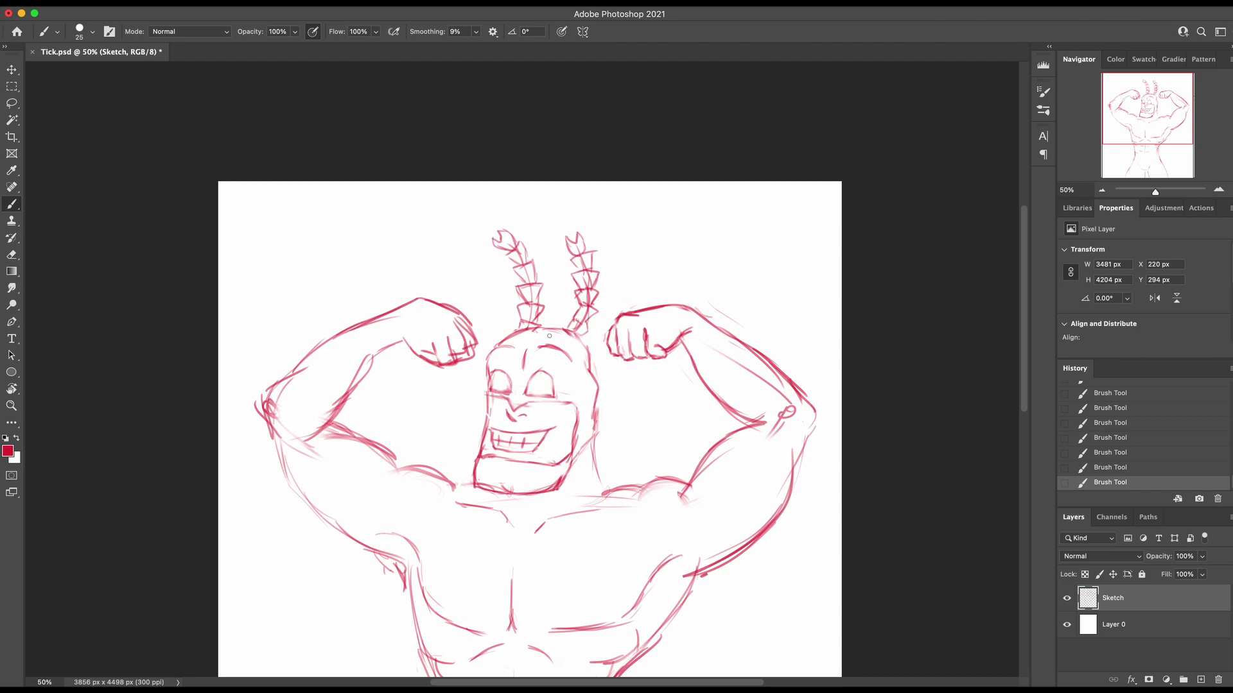
# Step: Erase the left fist's old knuckle lines and redraw the back of the hand curving down to the fingers
pyautogui.press('e')
pyautogui.moveTo(458, 316)
pyautogui.mouseDown()
pyautogui.moveTo(475, 330)
pyautogui.moveTo(461, 307)
pyautogui.mouseUp()
pyautogui.press('b')
pyautogui.moveTo(432, 297); pyautogui.dragTo(477, 324)
pyautogui.press('super+z')
pyautogui.moveTo(461, 314); pyautogui.dragTo(479, 330)
pyautogui.moveTo(479, 327); pyautogui.dragTo(480, 336)
pyautogui.moveTo(480, 333); pyautogui.dragTo(474, 350)
# Step: Redraw the left fist's curled fingers and knuckles, erasing the leftover strokes between them
pyautogui.press('e')
pyautogui.press('b')
pyautogui.moveTo(480, 327); pyautogui.dragTo(465, 361)
pyautogui.moveTo(441, 336); pyautogui.dragTo(448, 360)
pyautogui.moveTo(434, 344)
pyautogui.mouseDown()
pyautogui.moveTo(442, 362)
pyautogui.moveTo(426, 360)
pyautogui.mouseUp()
pyautogui.press('e')
pyautogui.press('b')
pyautogui.moveTo(428, 353)
pyautogui.mouseDown()
pyautogui.moveTo(461, 320)
pyautogui.moveTo(459, 337)
pyautogui.moveTo(451, 321)
pyautogui.moveTo(425, 331)
pyautogui.moveTo(459, 326)
pyautogui.mouseUp()
pyautogui.press('e')
pyautogui.press('b')
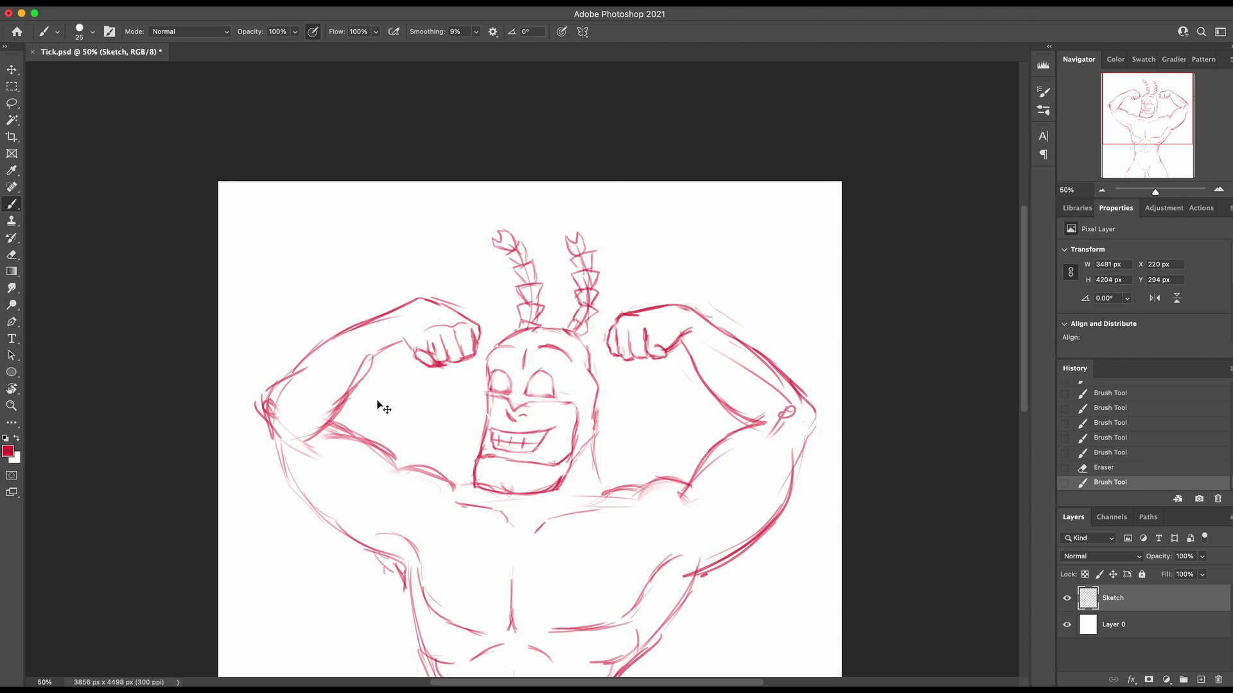
# Step: Erase stray lines around the left elbow and save the document
pyautogui.hotkey('ctrl', 's')
pyautogui.press('e')
pyautogui.moveTo(298, 389); pyautogui.dragTo(295, 421)
pyautogui.press('super+minus')
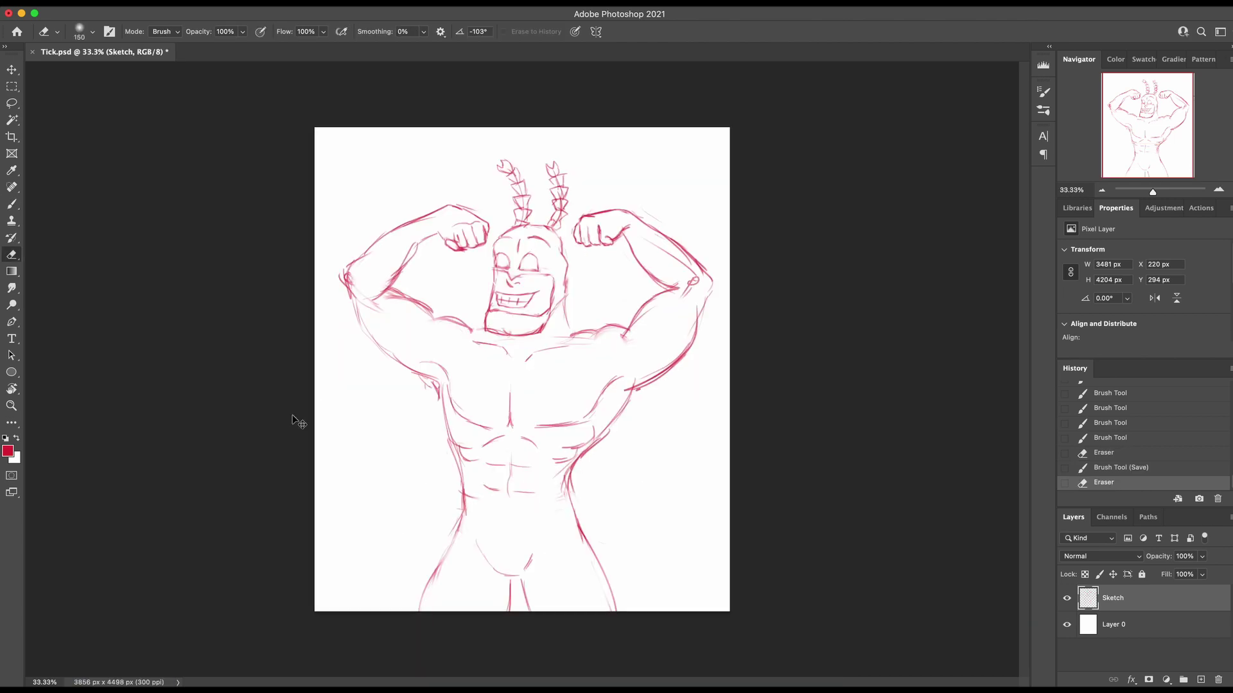
pyautogui.press('super+minus')
pyautogui.press('super+plus')
pyautogui.hotkey('ctrl', 's')
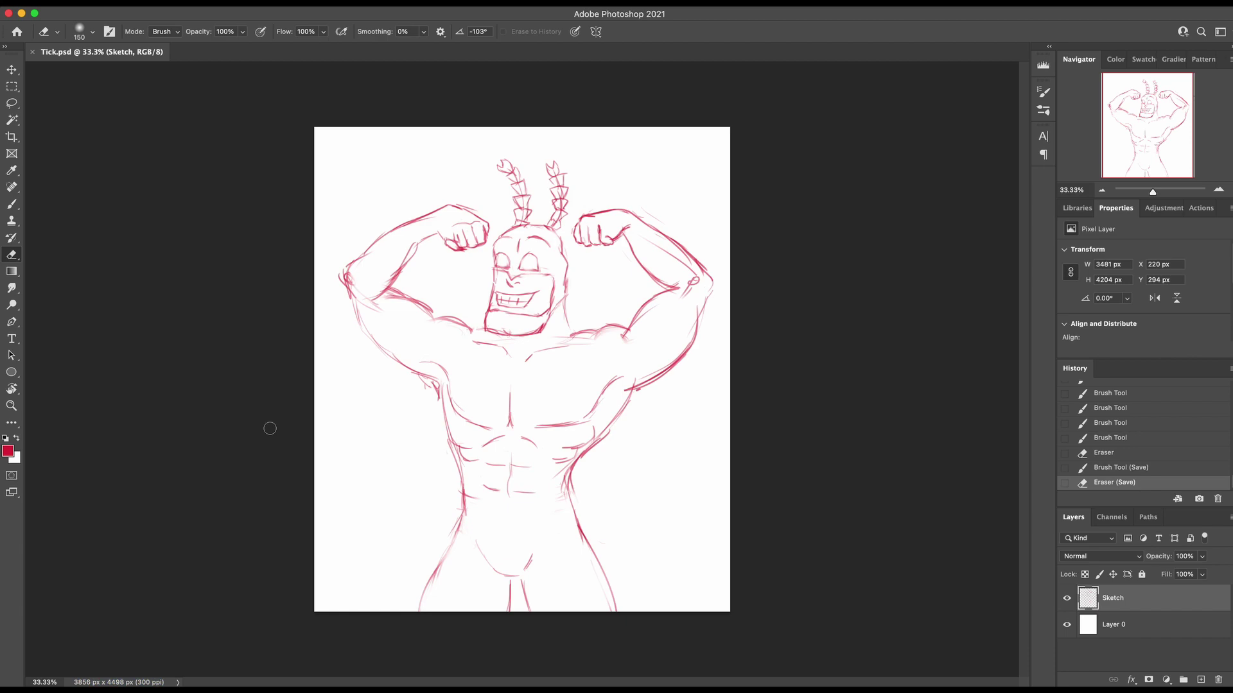
# Step: Select the head and antennae with a freehand outline, scale them down proportionally between the fists, and deselect
pyautogui.press('l')
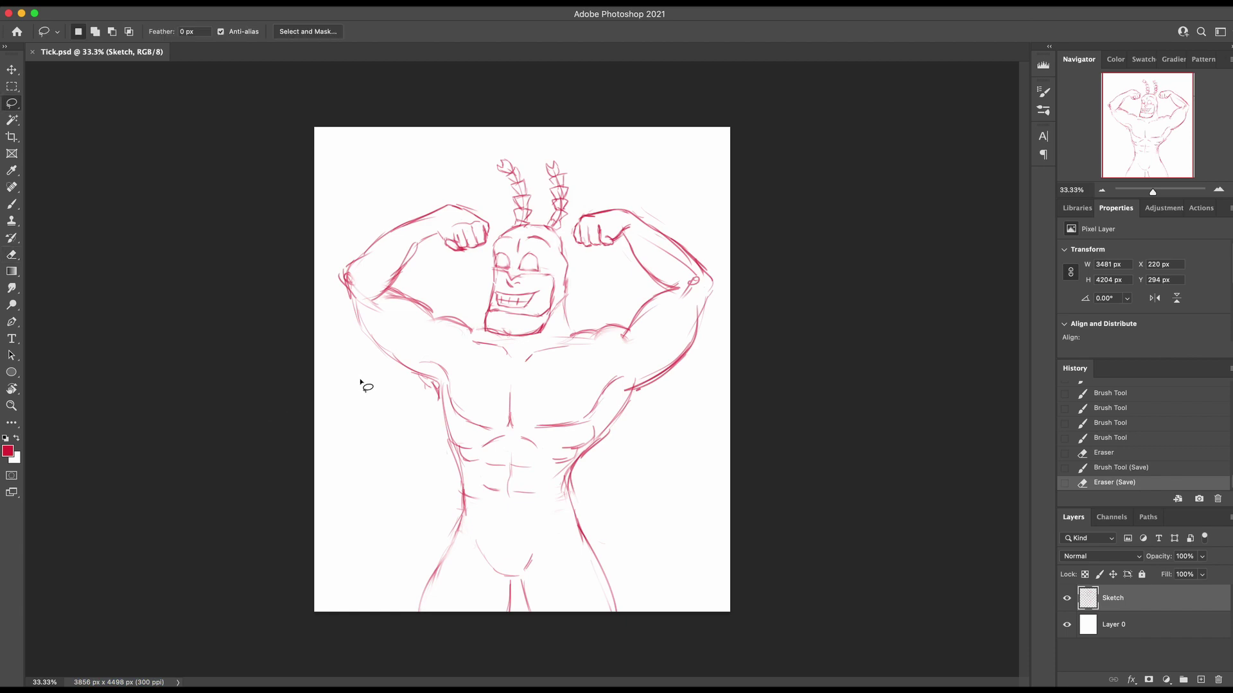
pyautogui.moveTo(468, 298)
pyautogui.mouseDown()
pyautogui.moveTo(592, 158)
pyautogui.moveTo(493, 140)
pyautogui.moveTo(486, 174)
pyautogui.moveTo(501, 223)
pyautogui.moveTo(471, 301)
pyautogui.mouseUp()
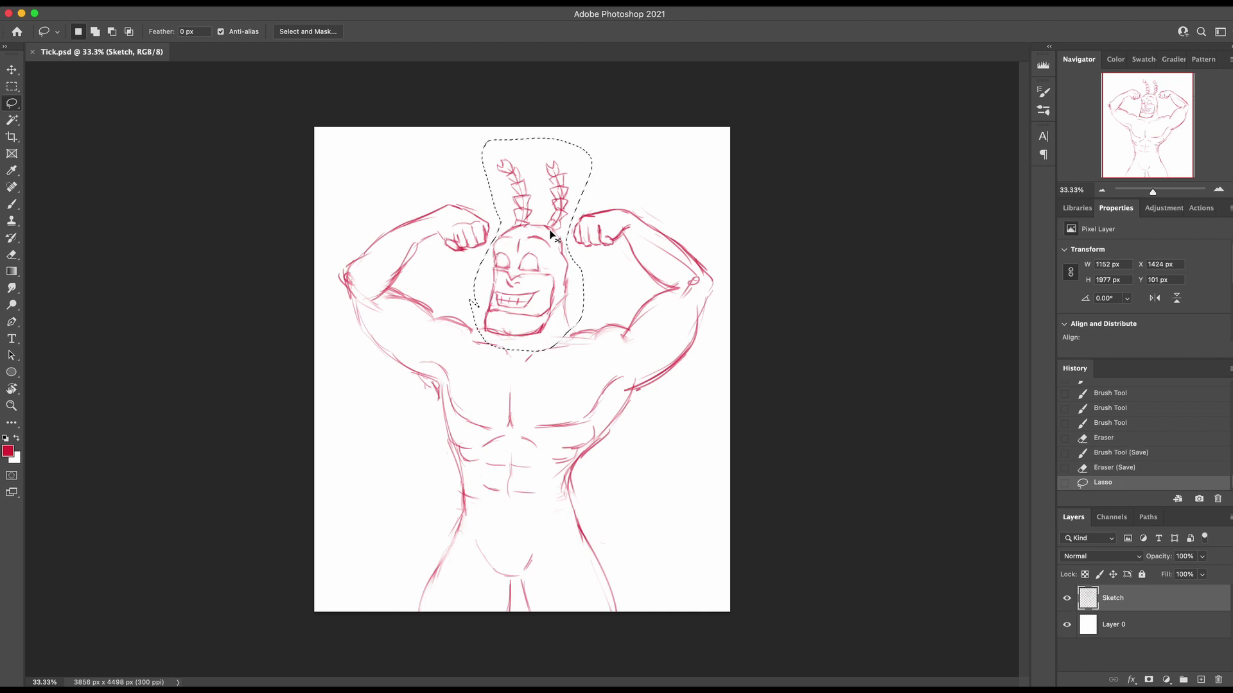
pyautogui.hotkey('ctrl', 't')
pyautogui.moveTo(591, 136); pyautogui.dragTo(561, 190)
pyautogui.press('Return')
pyautogui.hotkey('ctrl', 'd')
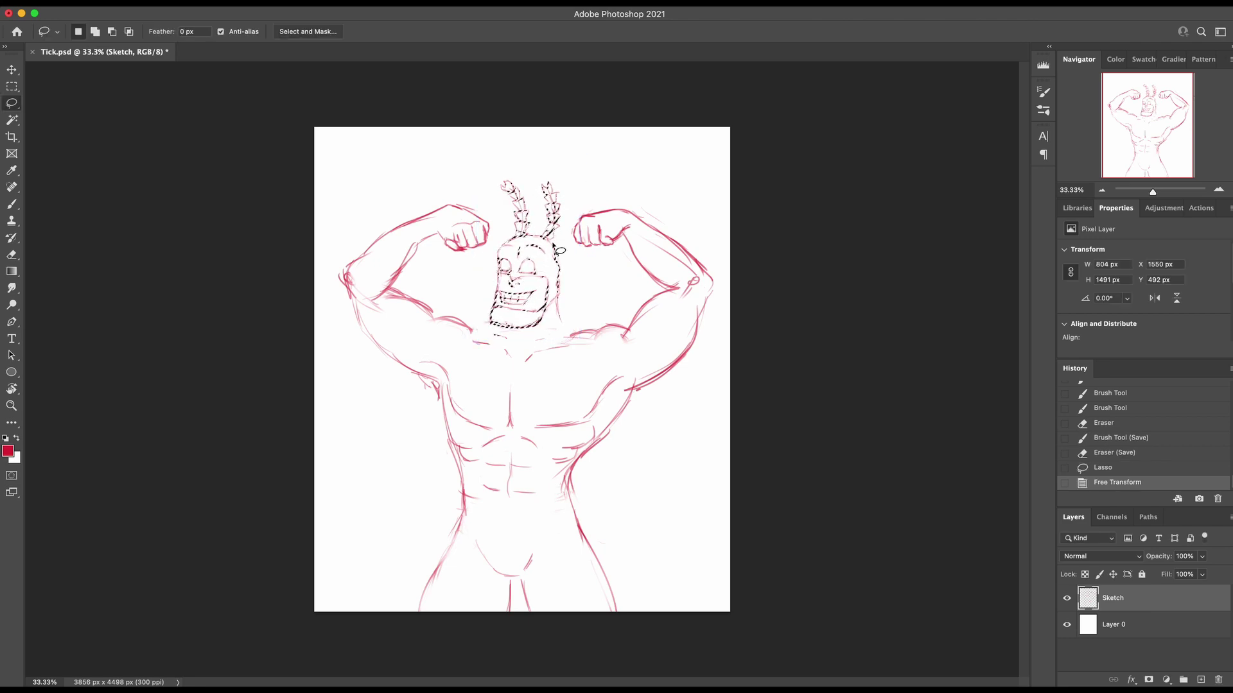
# Step: Redraw the neck and shoulder lines with the brush to connect the smaller head to the torso
pyautogui.press('b')
pyautogui.moveTo(556, 297); pyautogui.dragTo(563, 326)
pyautogui.moveTo(561, 320); pyautogui.dragTo(568, 335)
pyautogui.moveTo(565, 331)
pyautogui.mouseDown()
pyautogui.moveTo(574, 335)
pyautogui.moveTo(483, 333)
pyautogui.mouseUp()
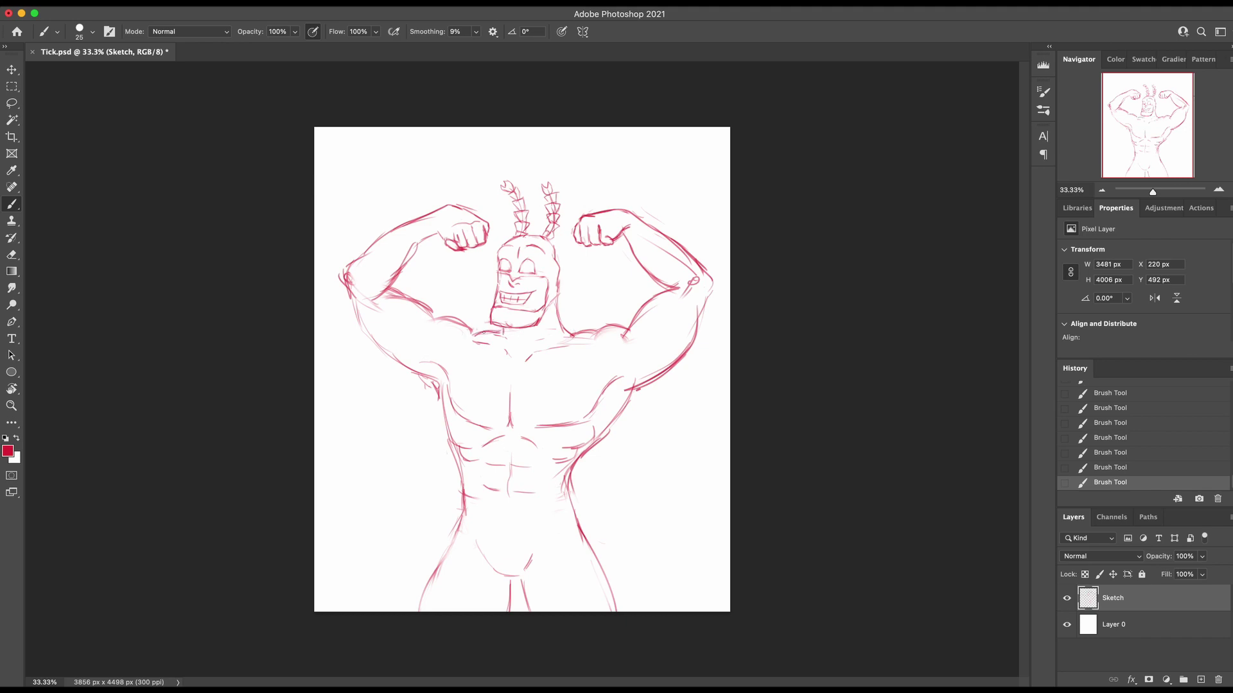
pyautogui.press('super+equal')
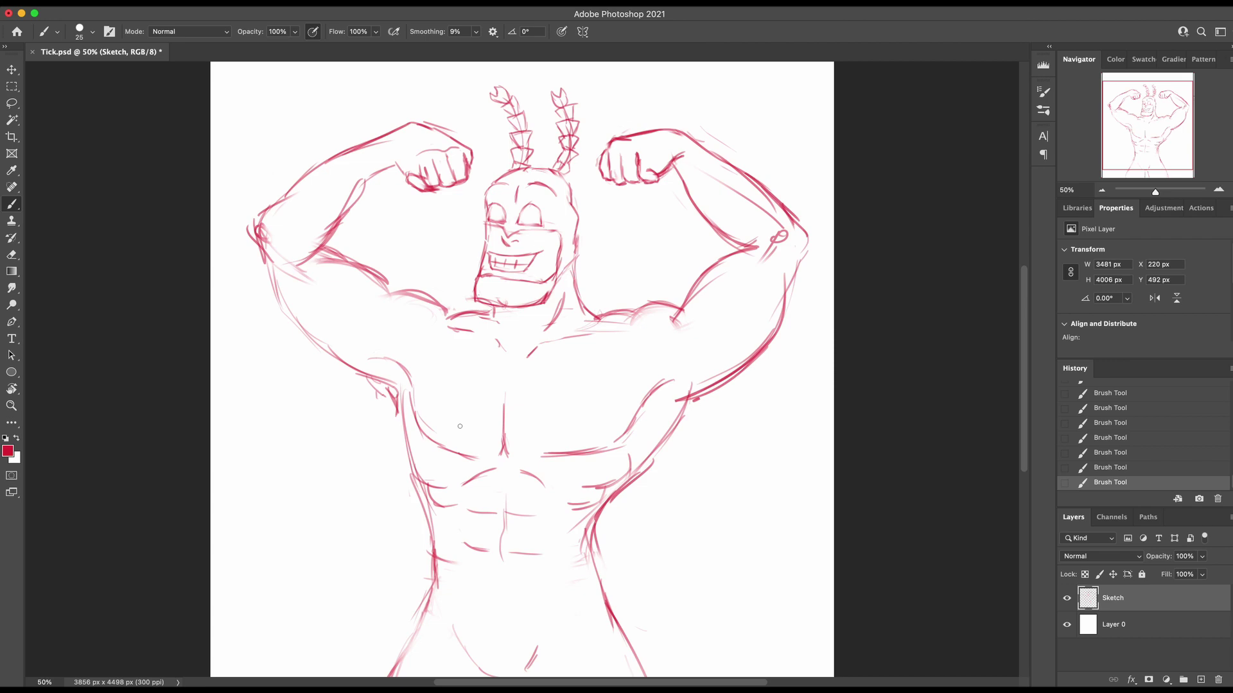